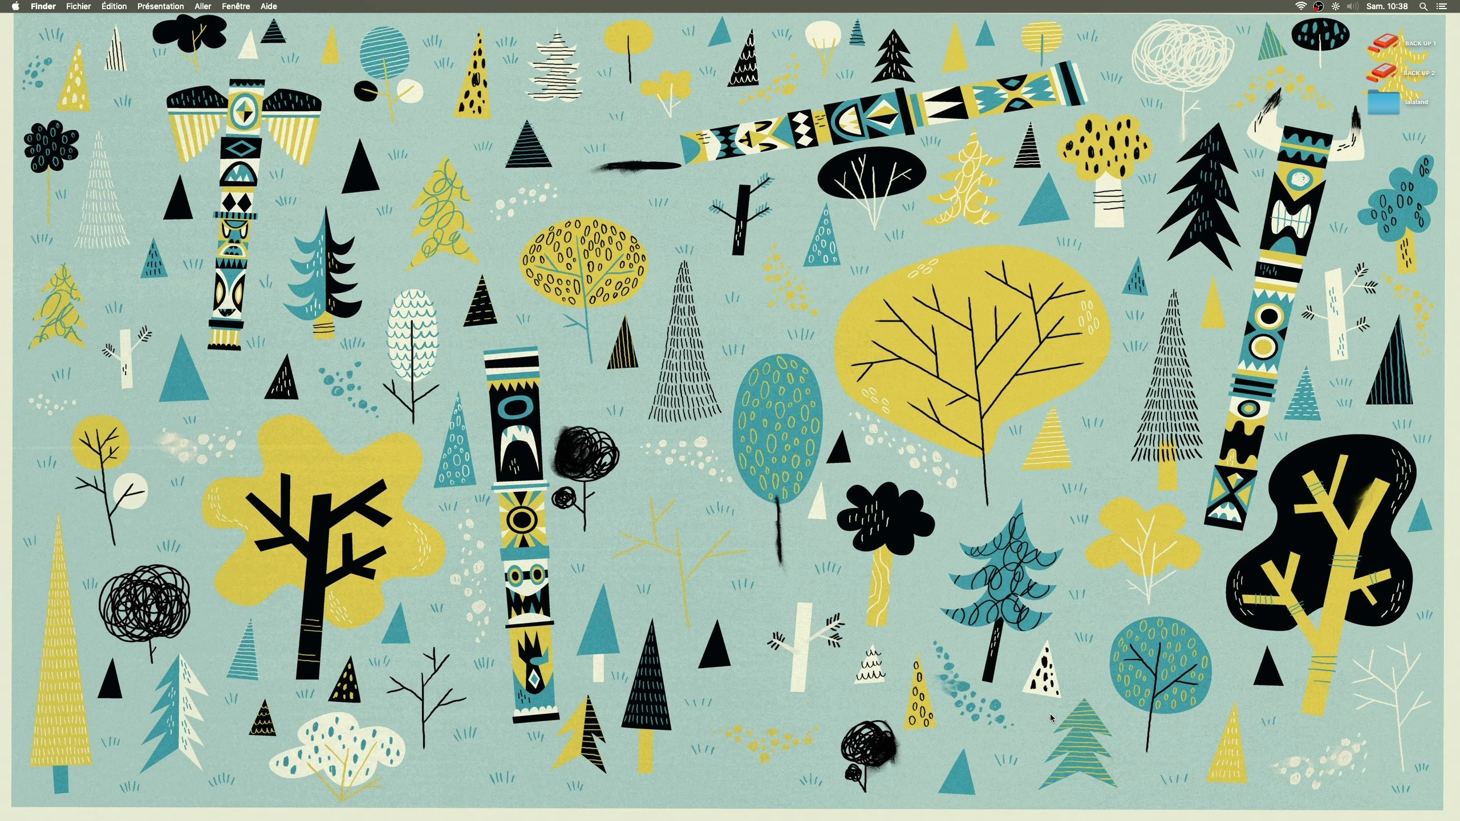
# Open the lalaland.RPP project from the lalaland folder on the desktop
pyautogui.doubleClick(1392, 113)
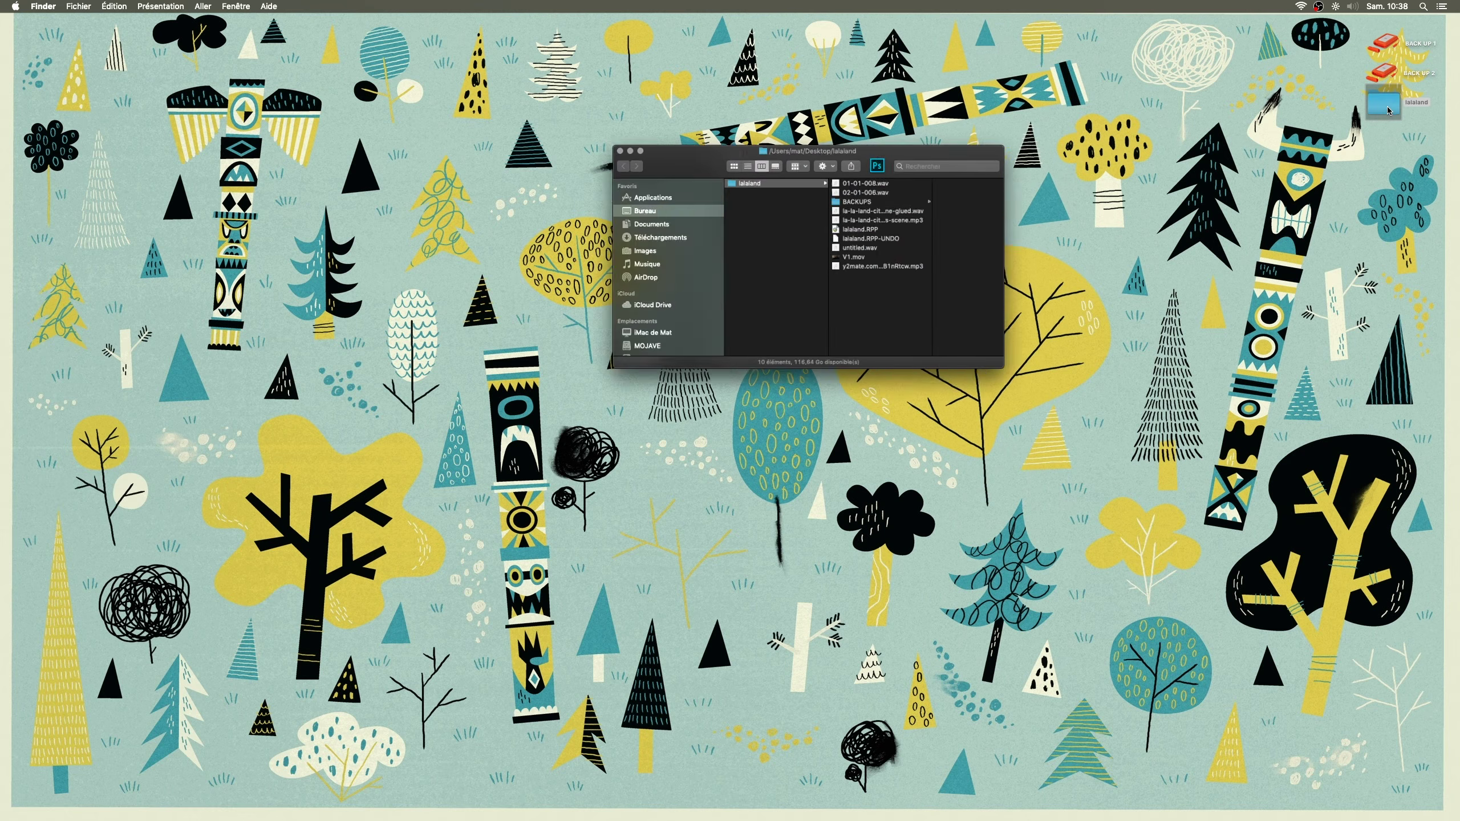
pyautogui.doubleClick(776, 247)
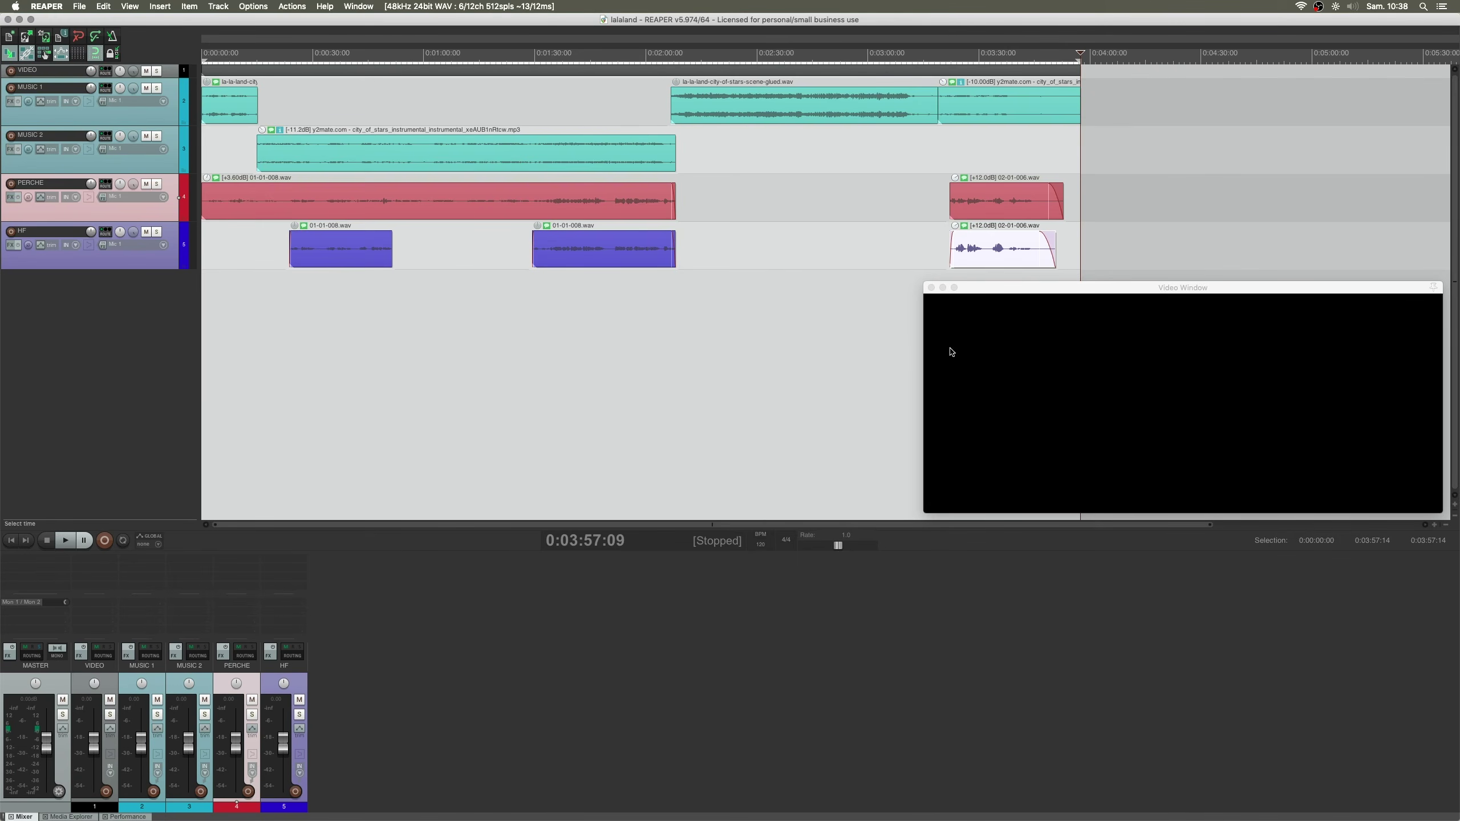
pyautogui.click(576, 84)
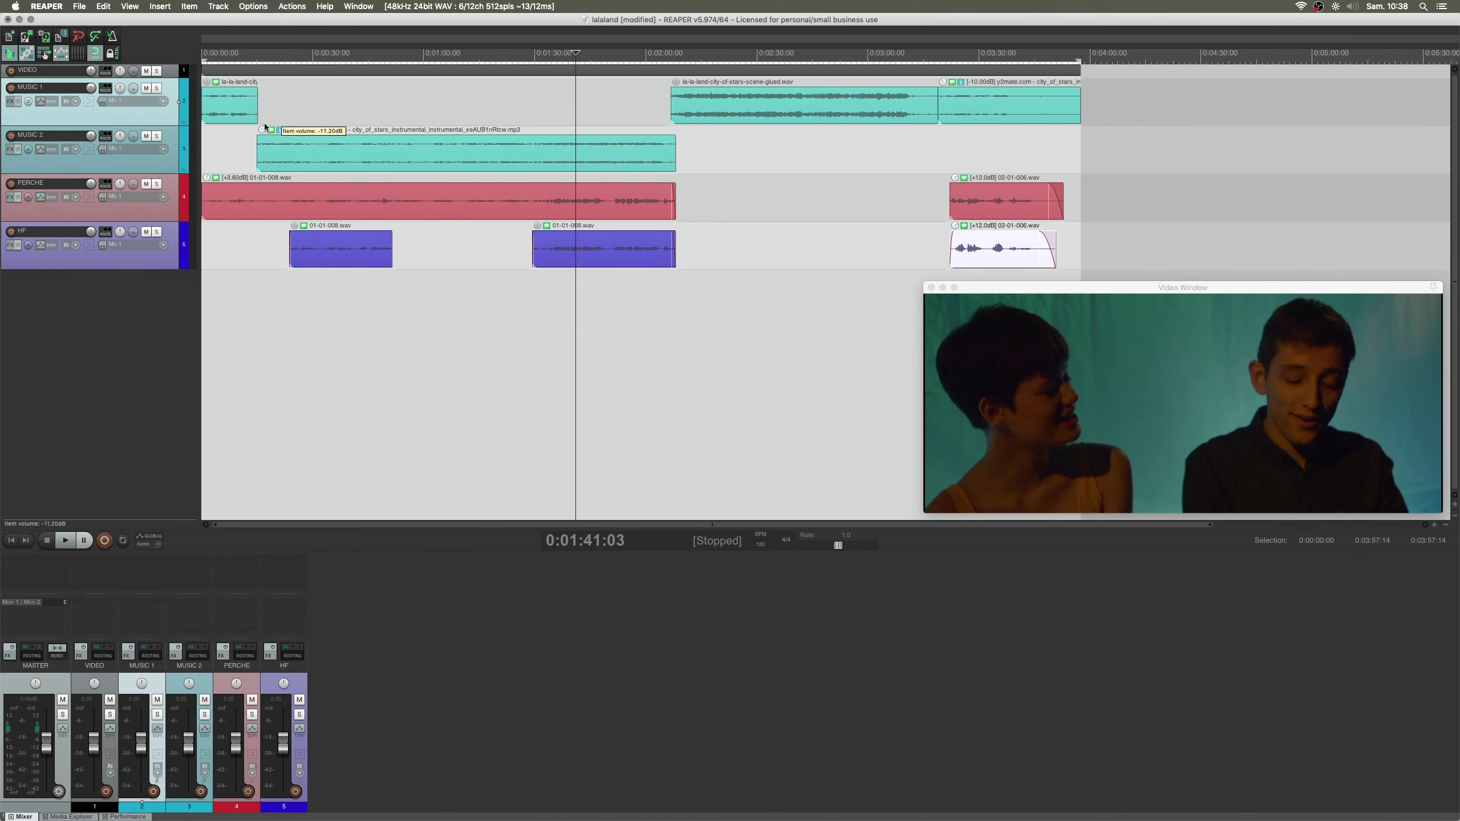
pyautogui.moveTo(258, 89); pyautogui.dragTo(253, 88)
pyautogui.click(391, 233)
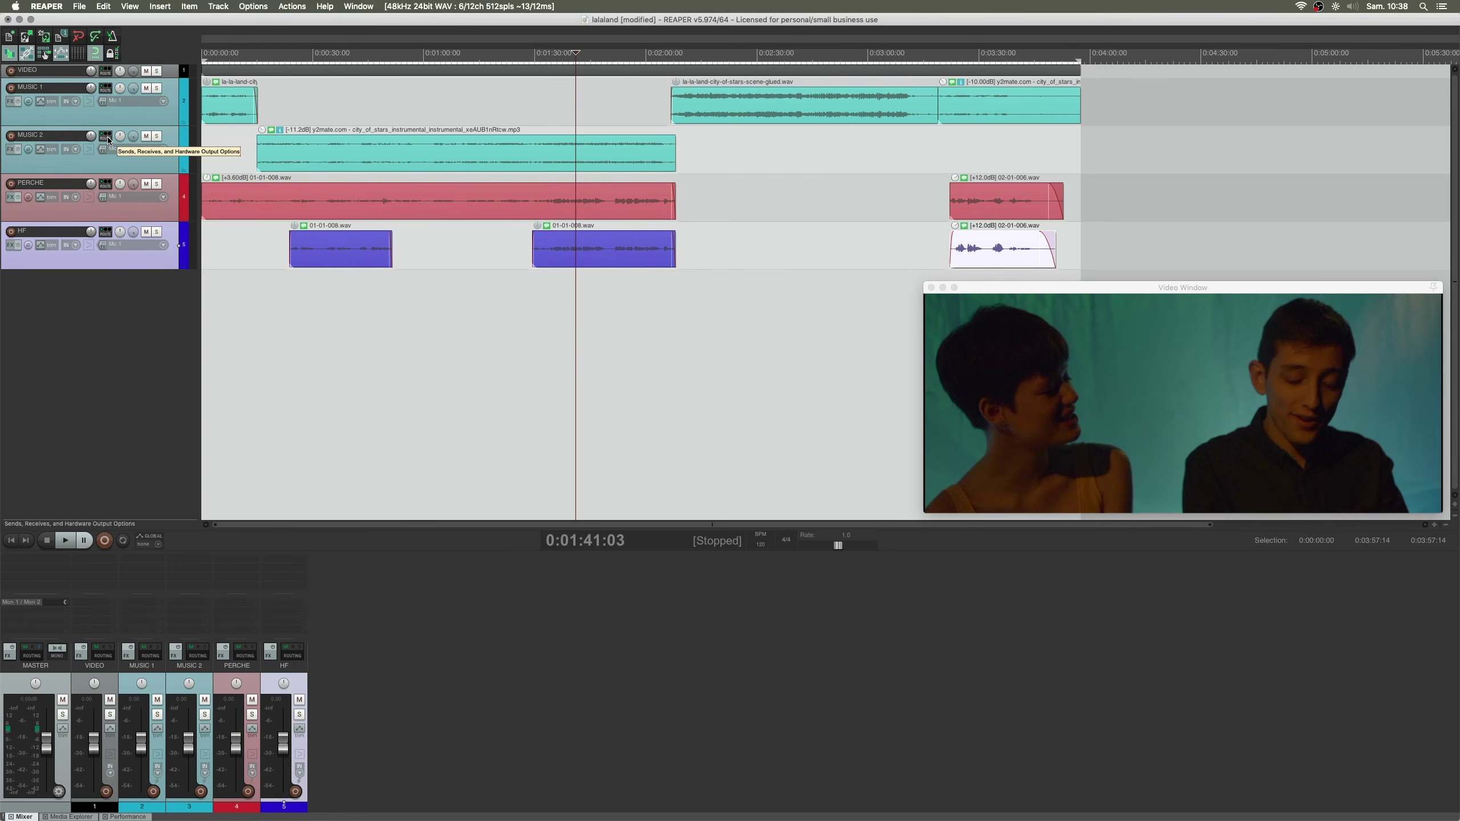
# Open the Render to File dialog and review the source choices, keeping Master mix as the source
pyautogui.click(79, 6)
pyautogui.click(96, 163)
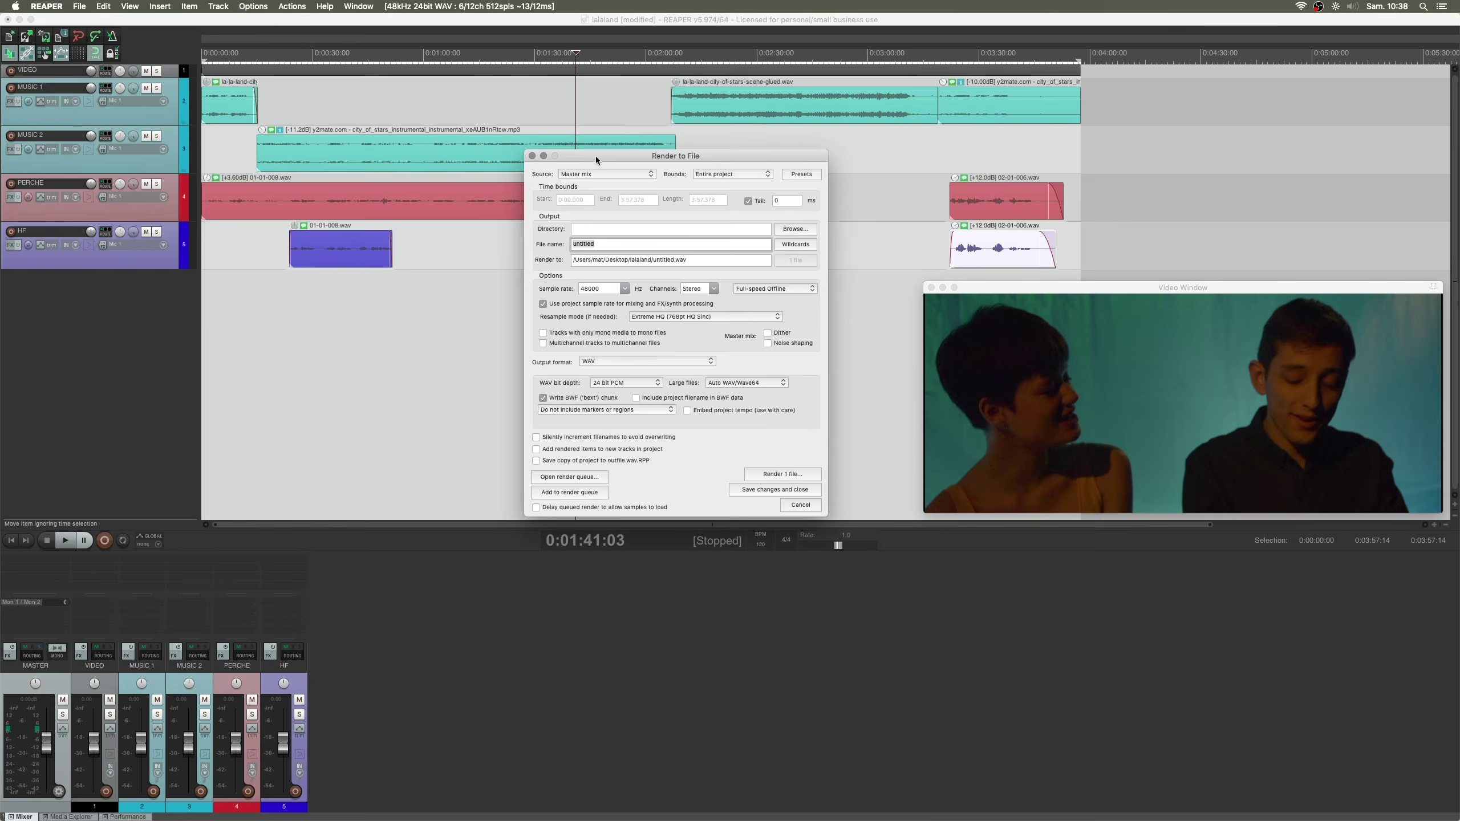
pyautogui.moveTo(596, 155); pyautogui.dragTo(629, 146)
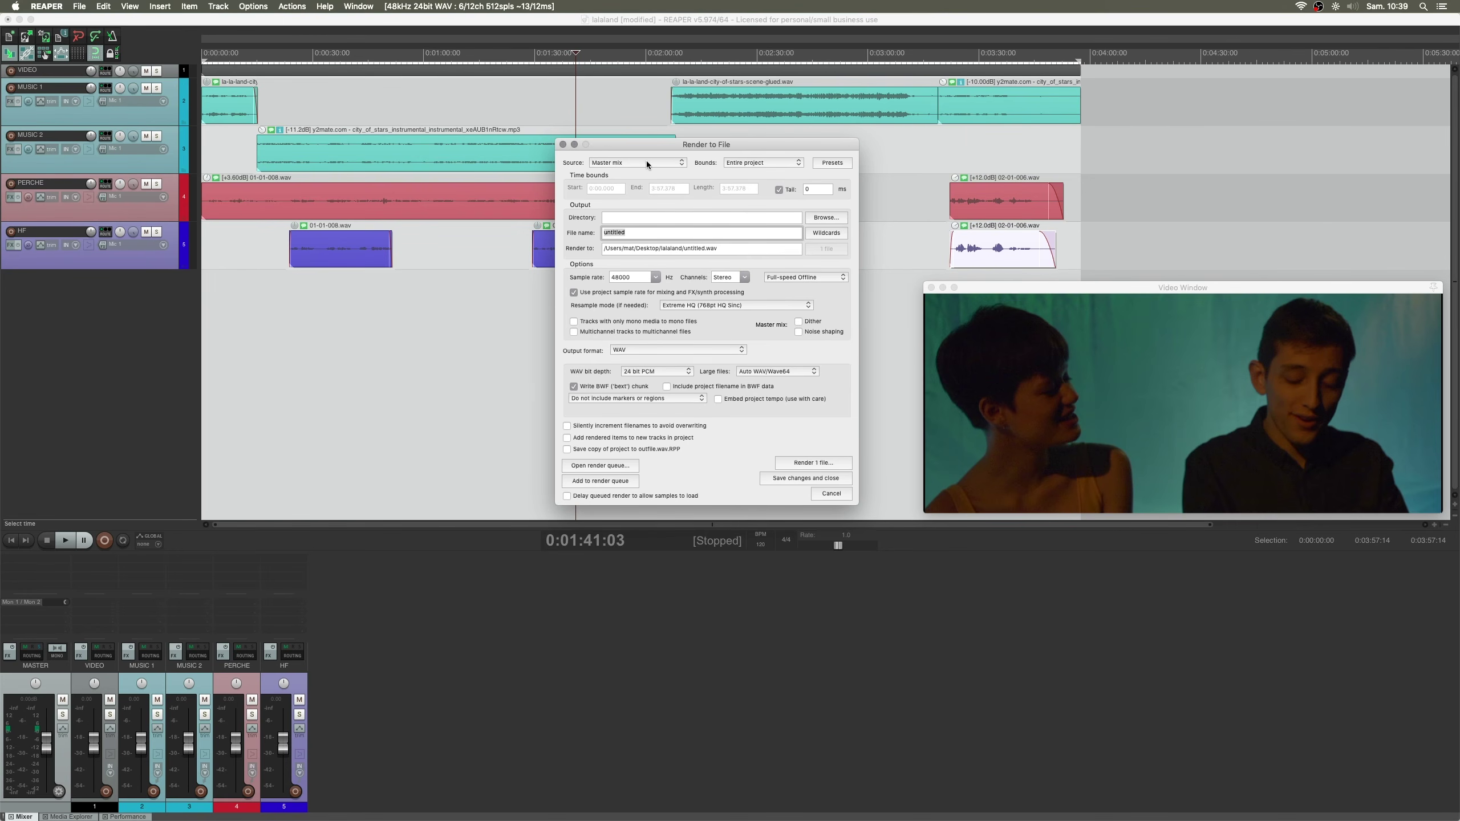
pyautogui.click(682, 163)
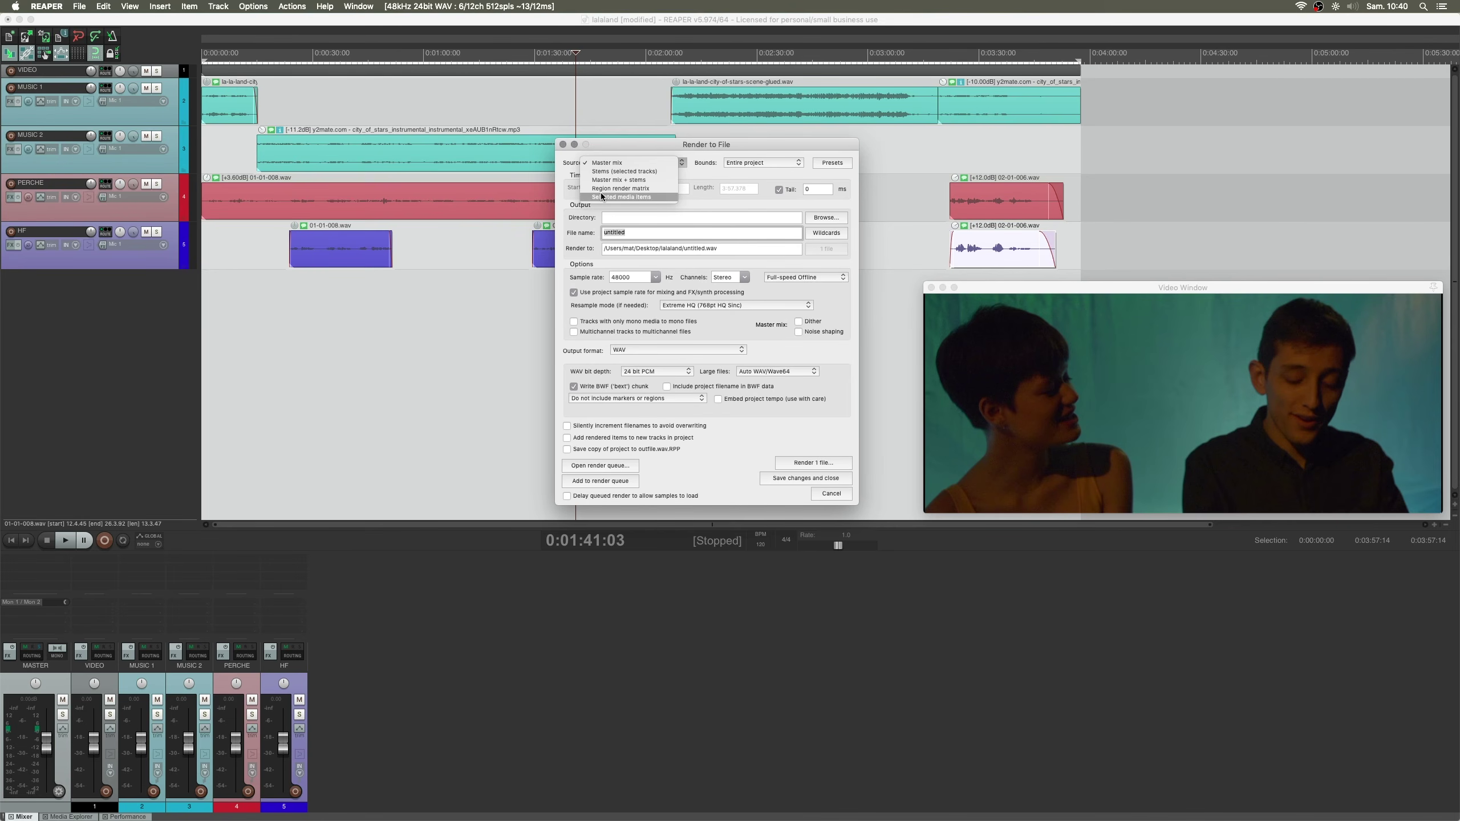
pyautogui.click(450, 153)
pyautogui.click(450, 153)
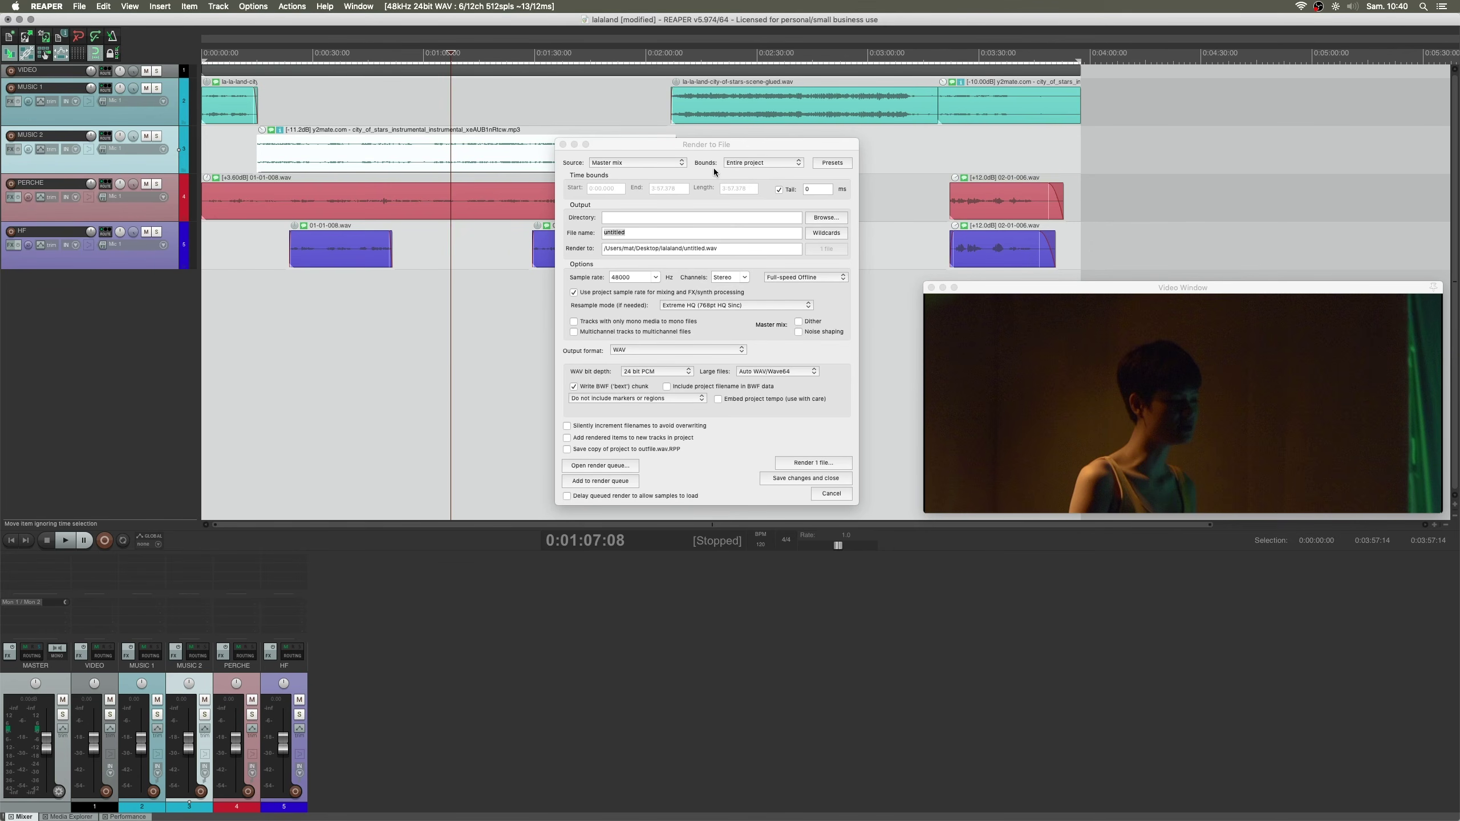
# Set the render bounds to Time selection and adjust the end of the time selection to 3:57:14
pyautogui.click(813, 189)
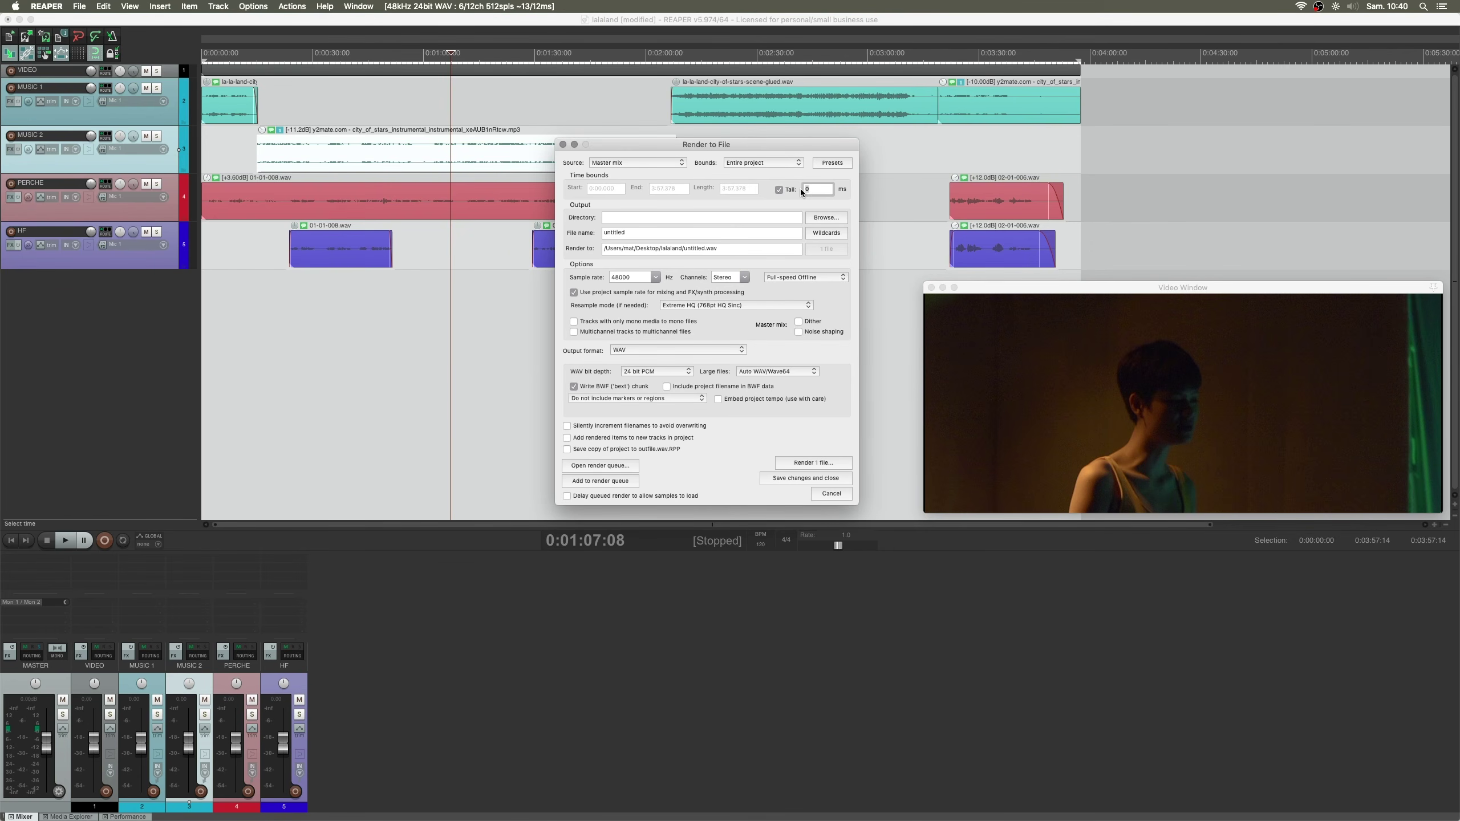
pyautogui.write('1')
pyautogui.click(750, 163)
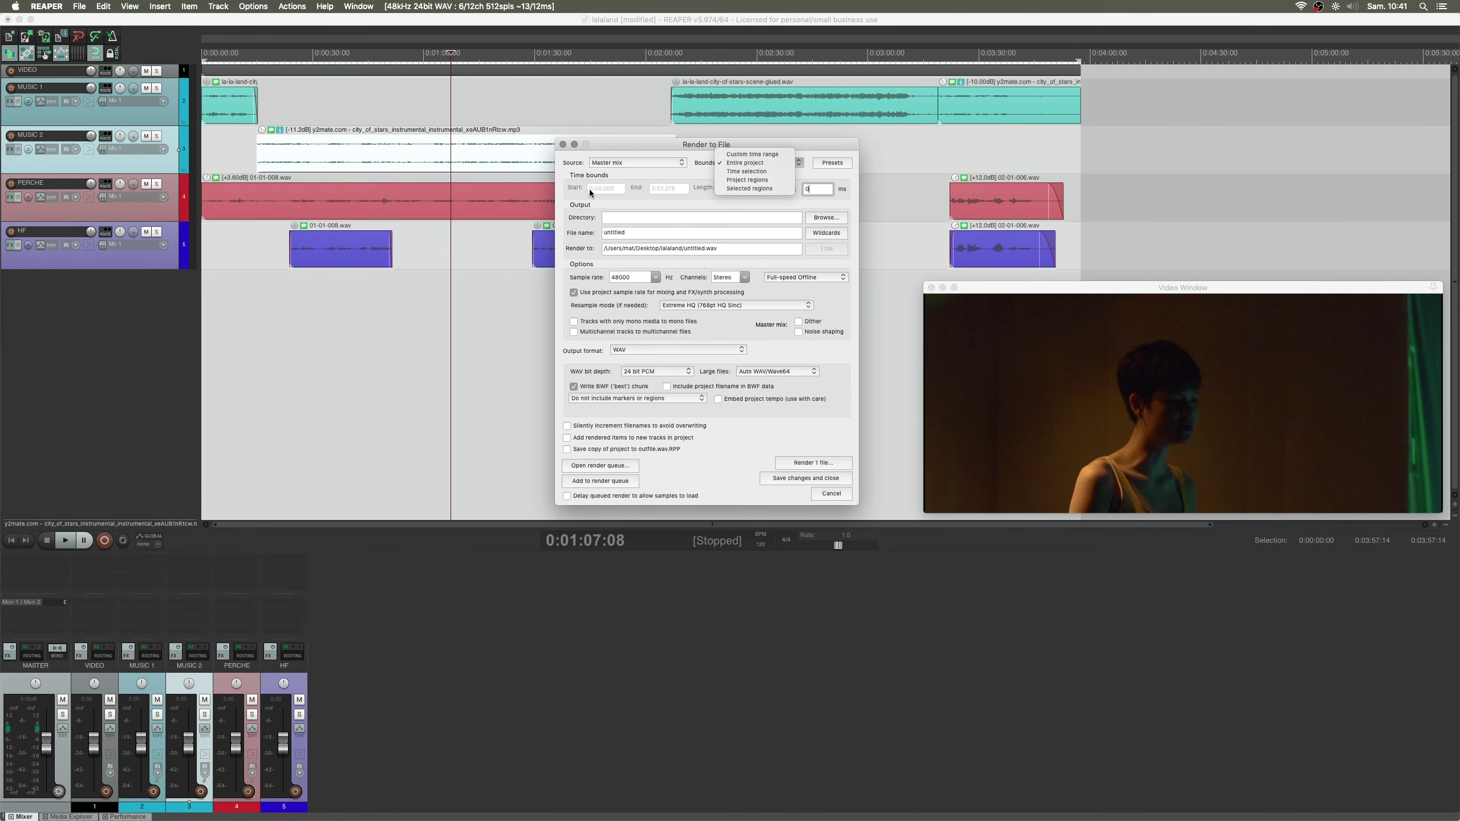
pyautogui.click(746, 172)
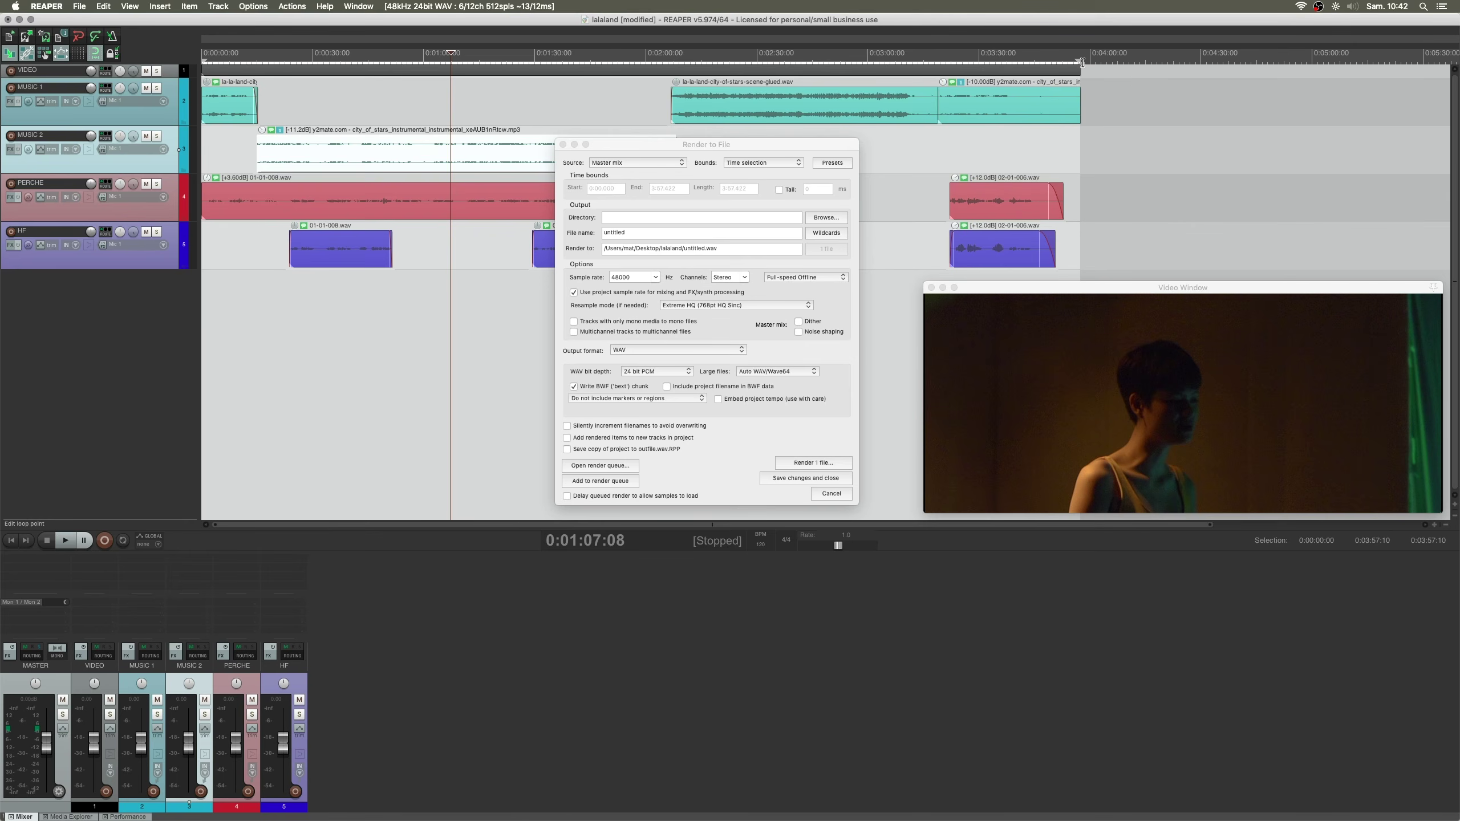
pyautogui.moveTo(1081, 60)
pyautogui.mouseDown()
pyautogui.moveTo(1098, 61)
pyautogui.moveTo(1081, 62)
pyautogui.mouseUp()
pyautogui.click(794, 162)
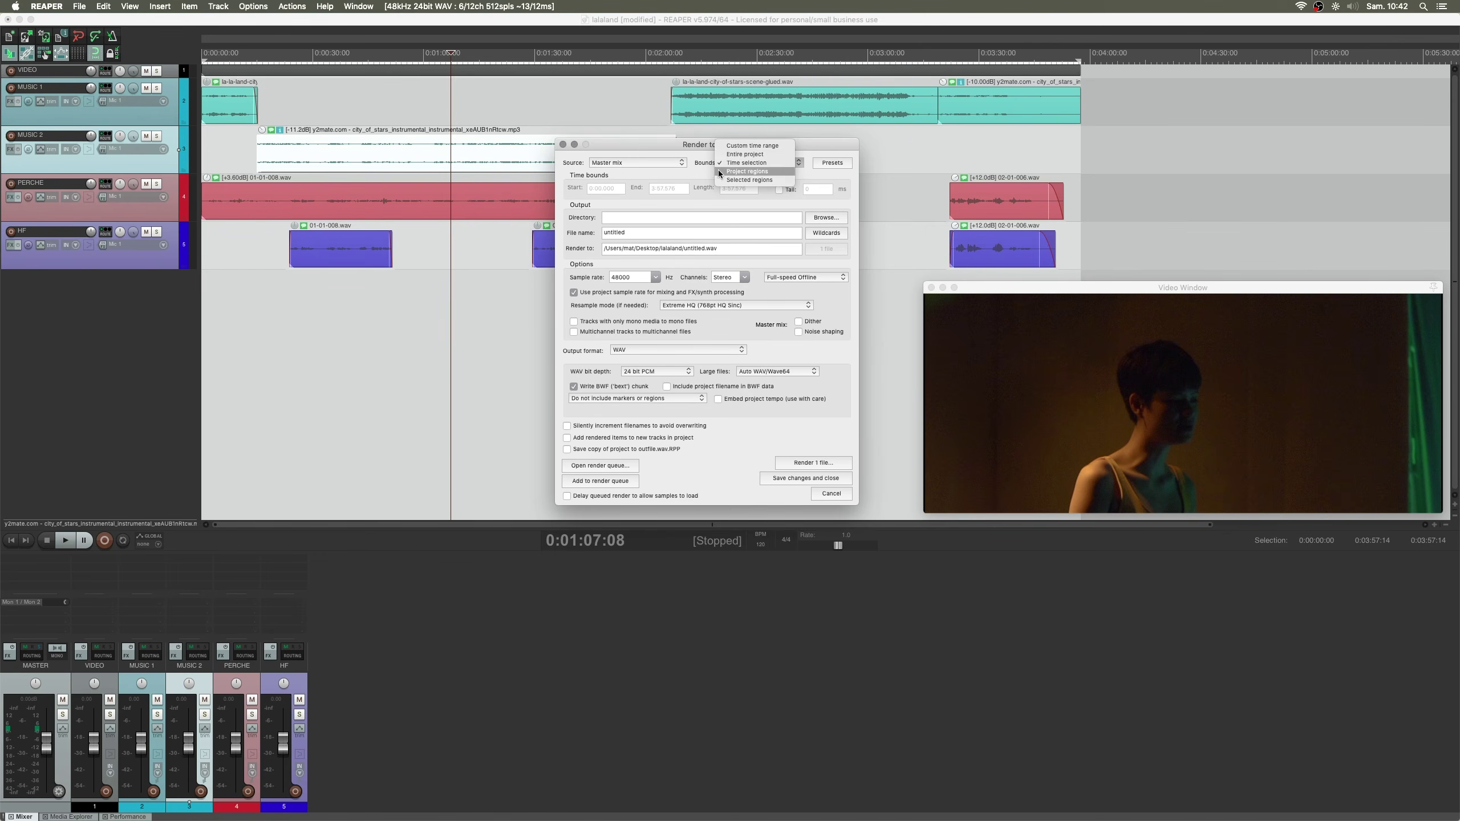
pyautogui.click(740, 164)
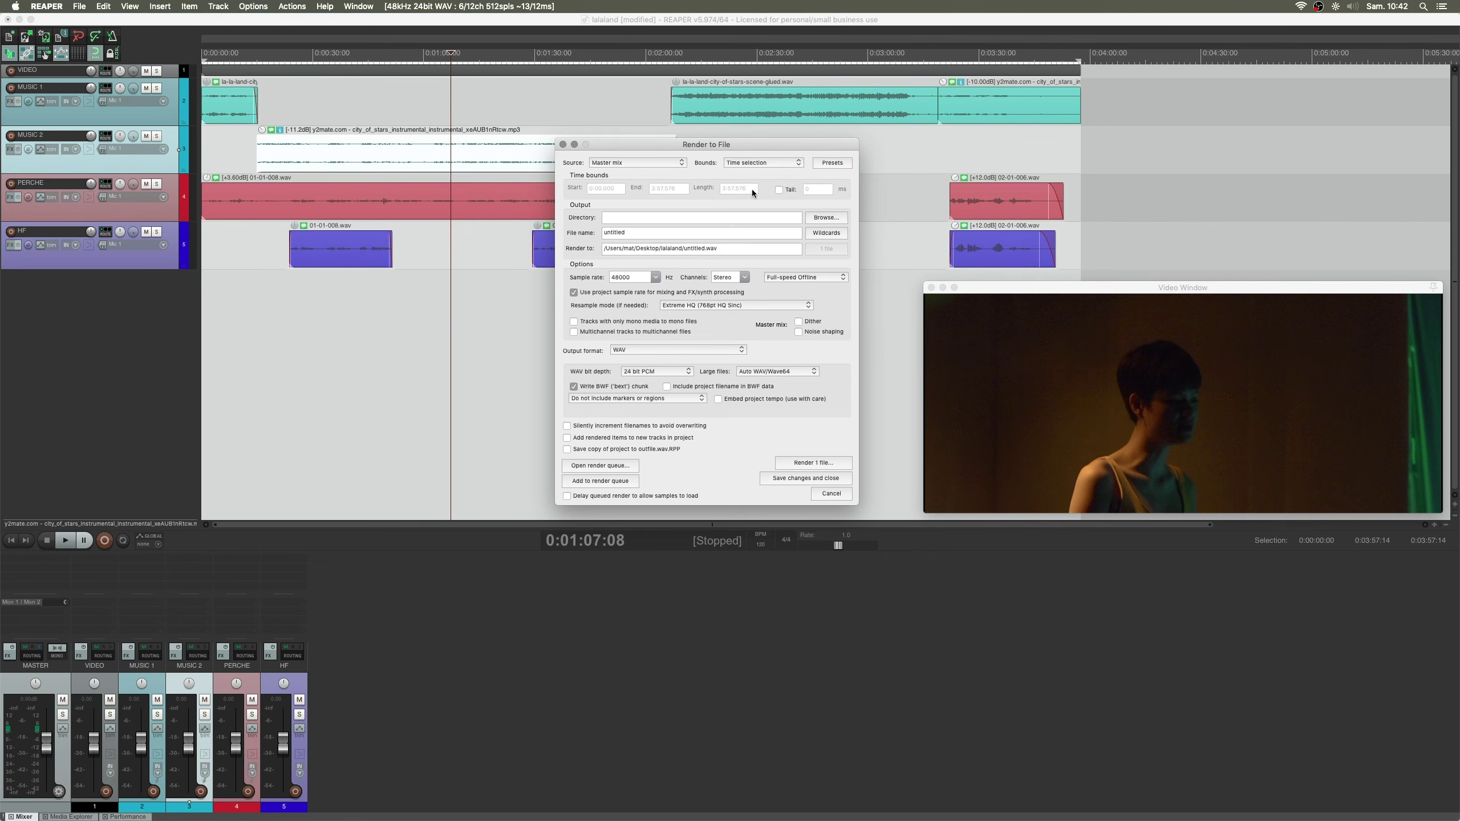
pyautogui.click(801, 162)
pyautogui.click(746, 156)
# Name the output file "lalaland mix" and direct it to a new EXPORTS folder inside the desktop's lalaland folder
pyautogui.moveTo(636, 232); pyautogui.dragTo(573, 232)
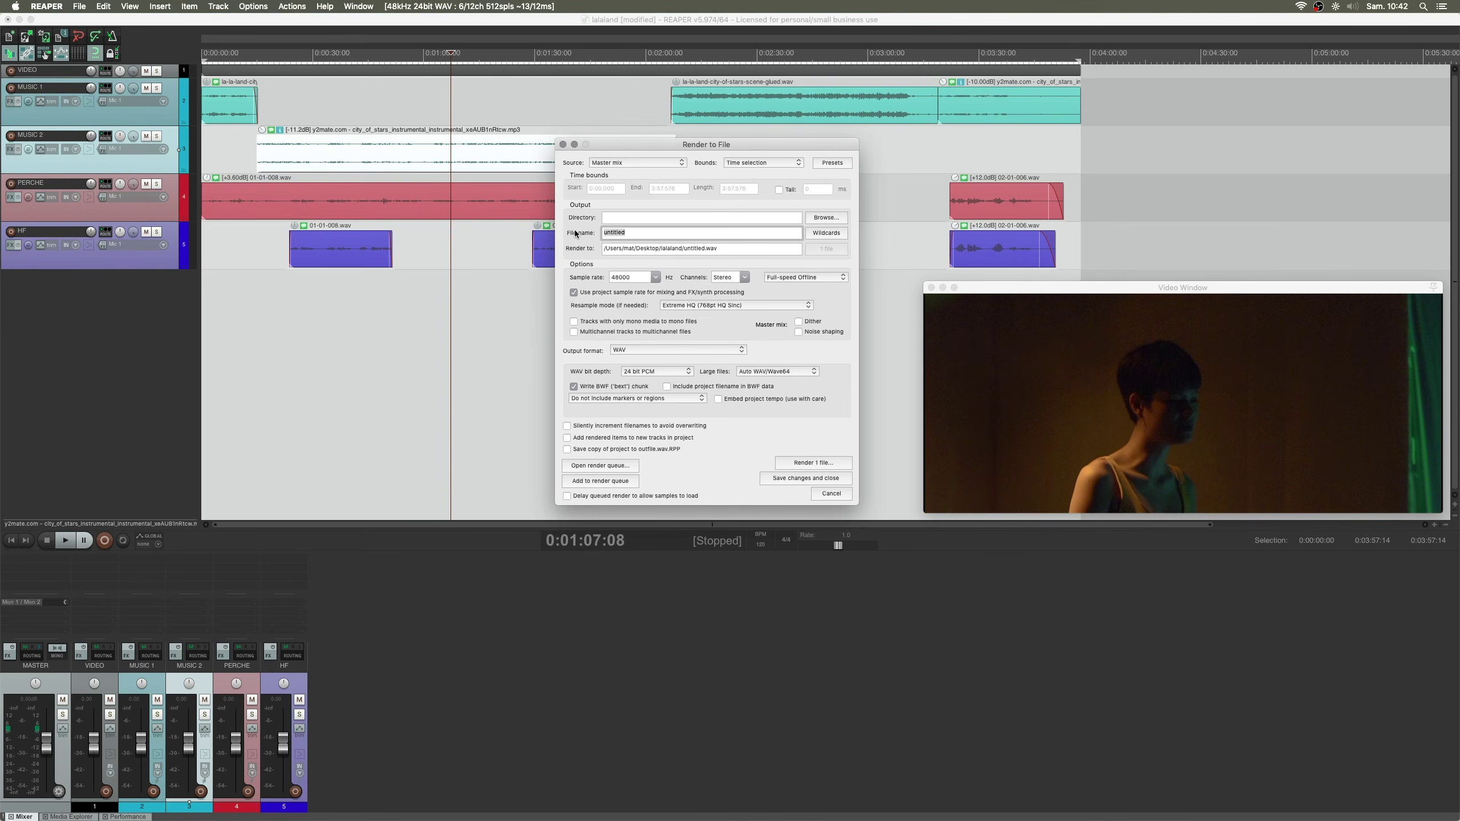
pyautogui.write('lalaland mix')
pyautogui.click(825, 218)
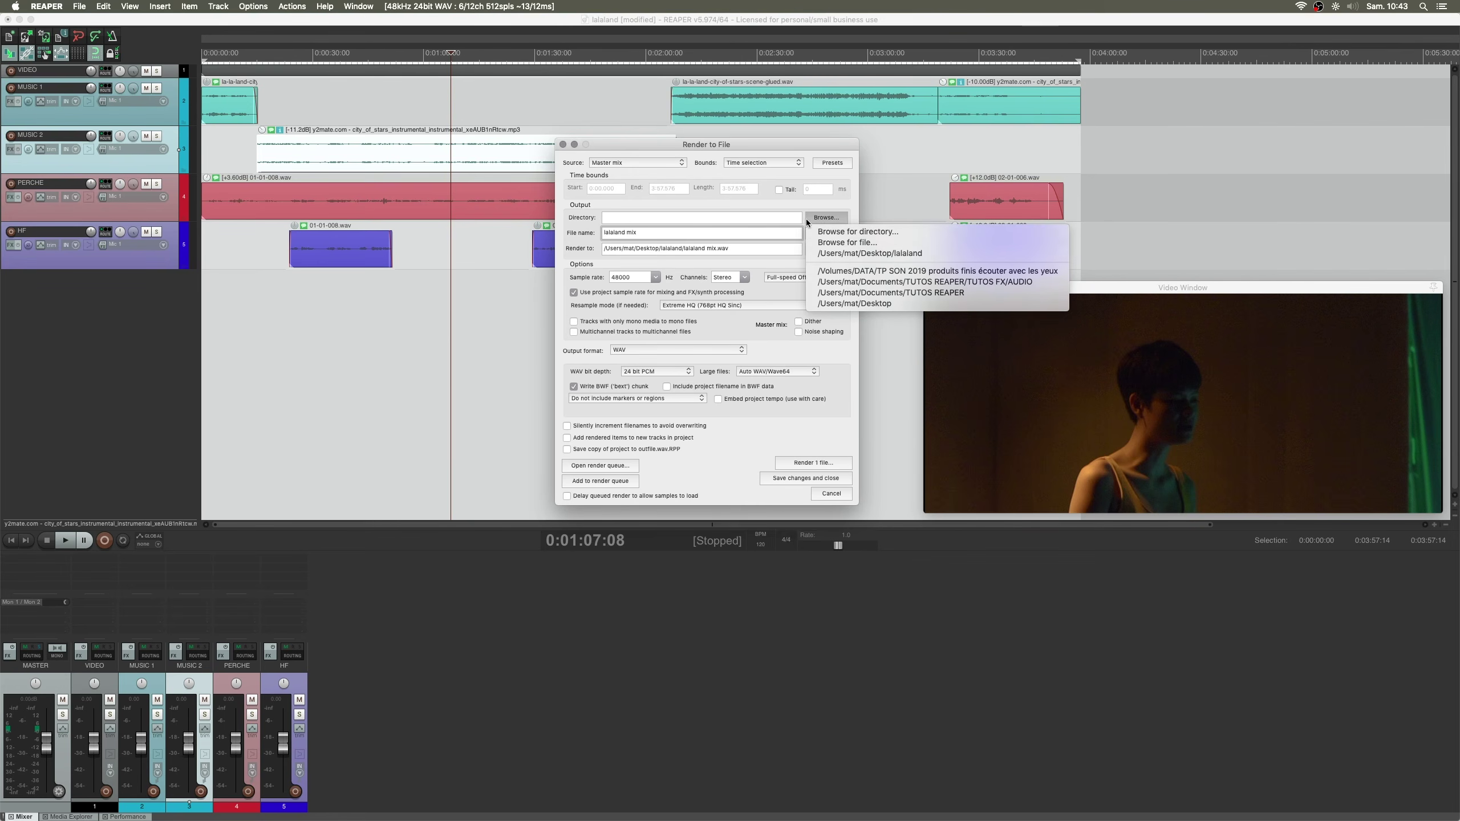
pyautogui.click(835, 231)
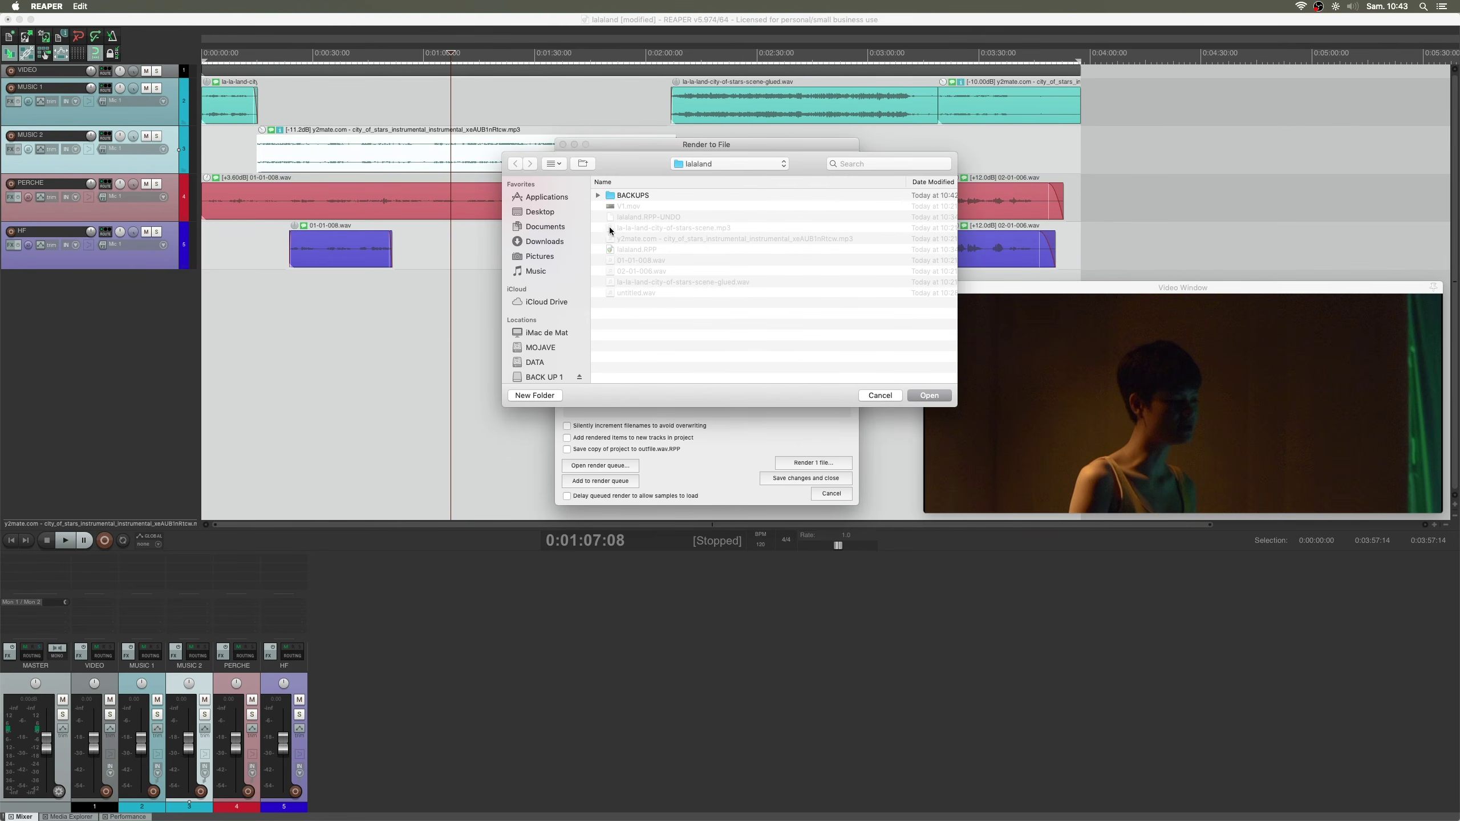
pyautogui.click(540, 214)
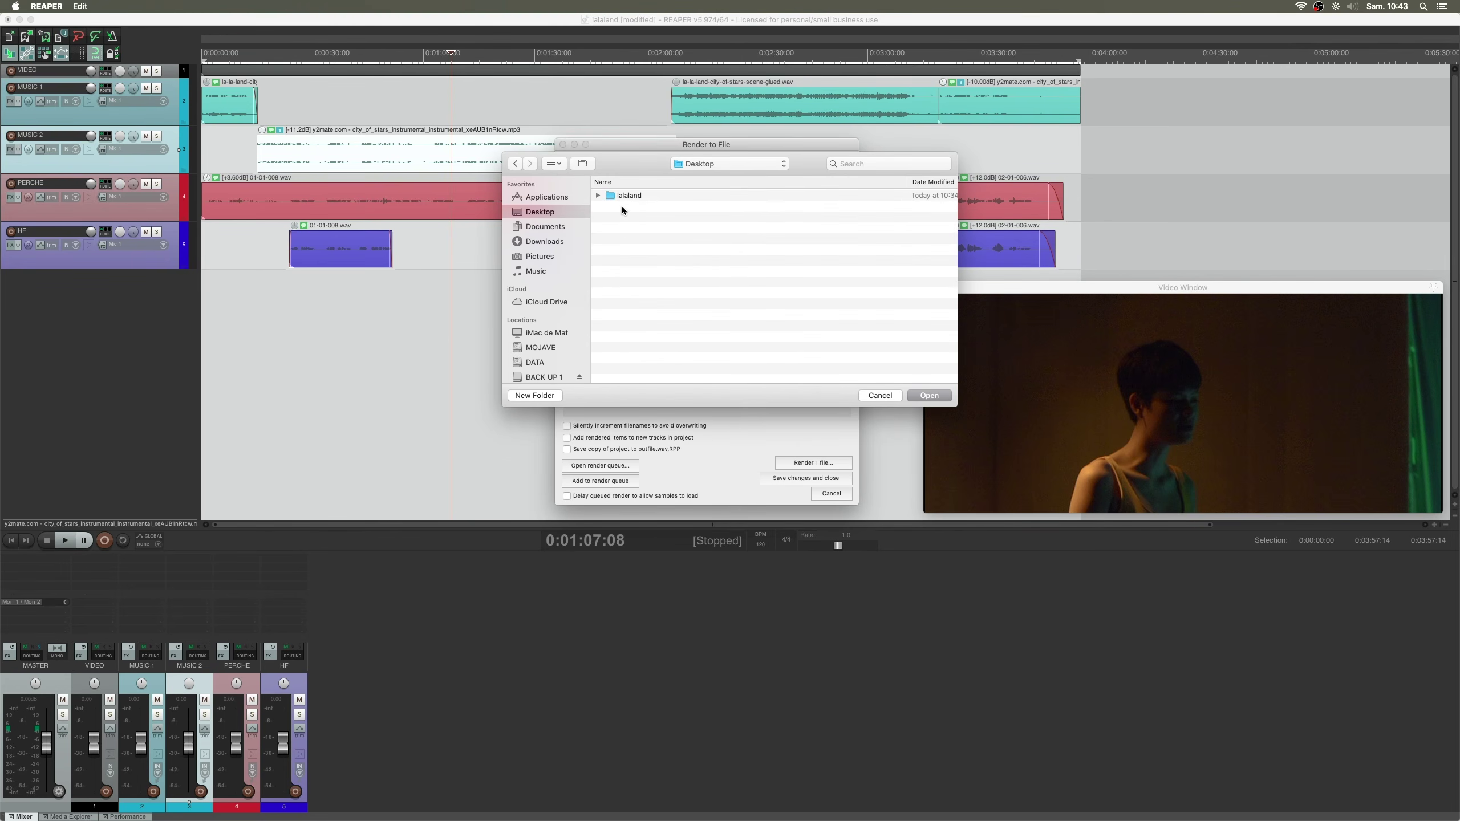
pyautogui.doubleClick(605, 197)
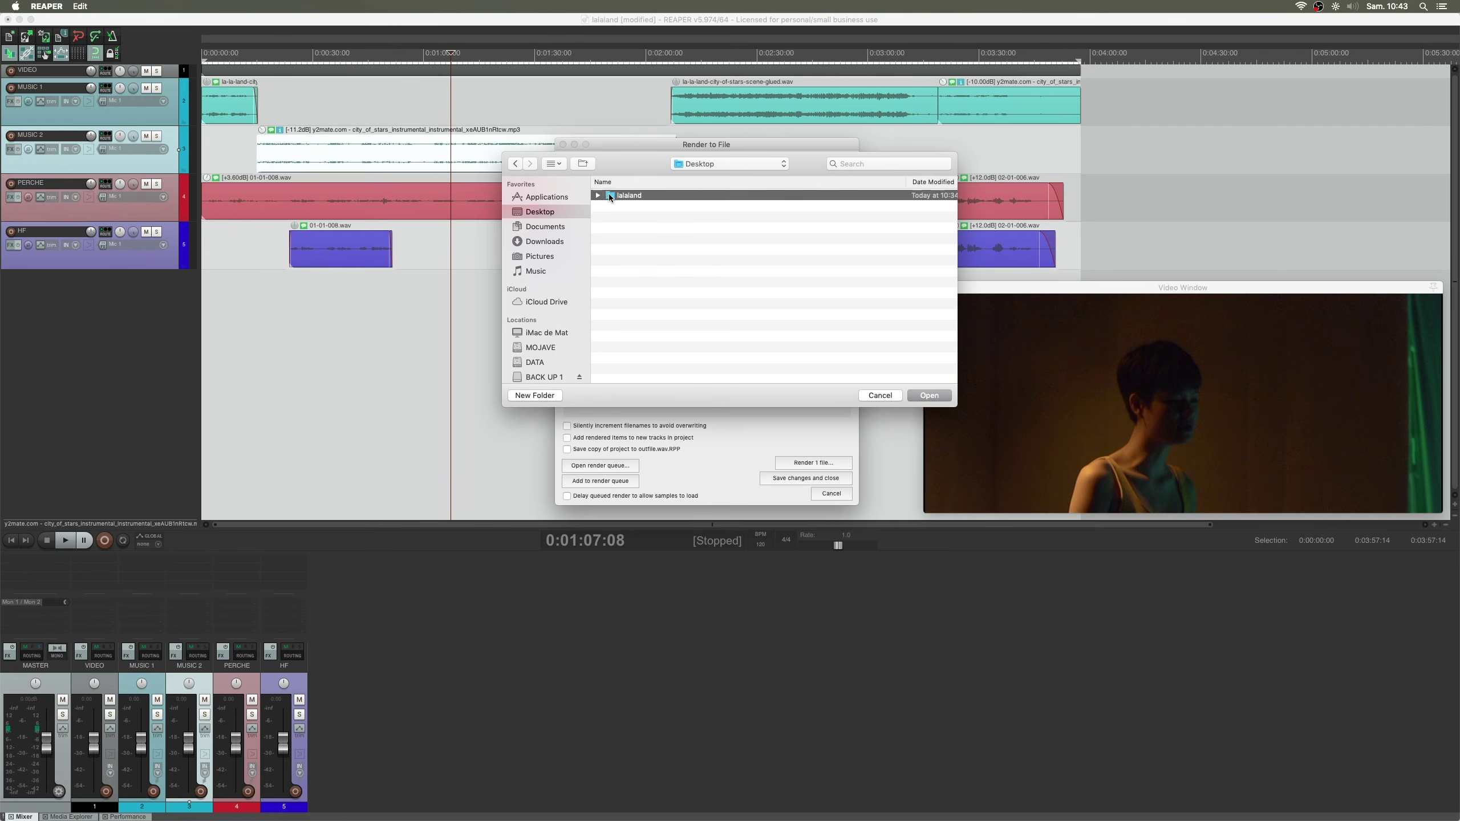
pyautogui.click(534, 396)
pyautogui.write('EXPORTS')
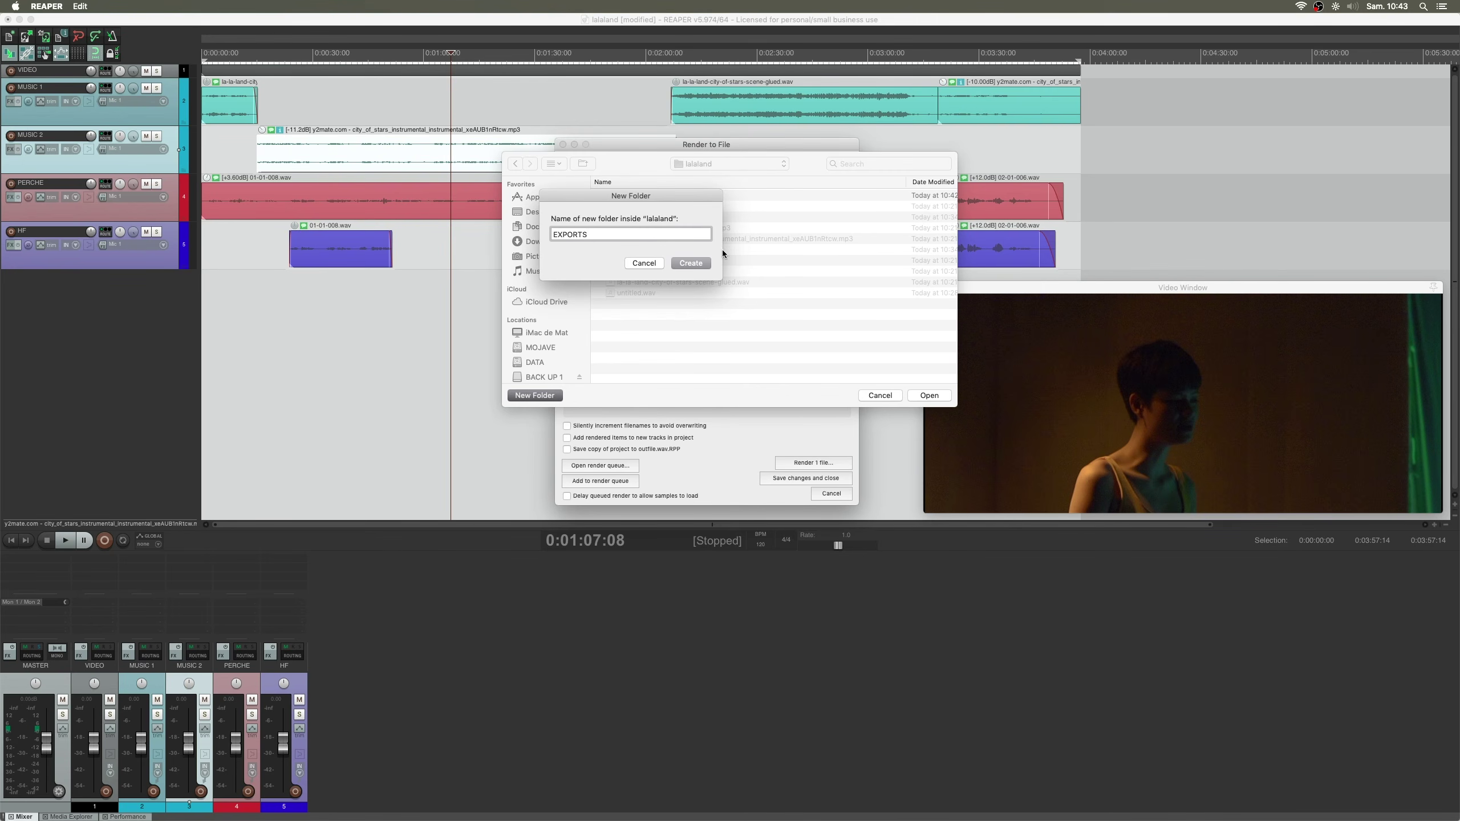
pyautogui.click(690, 264)
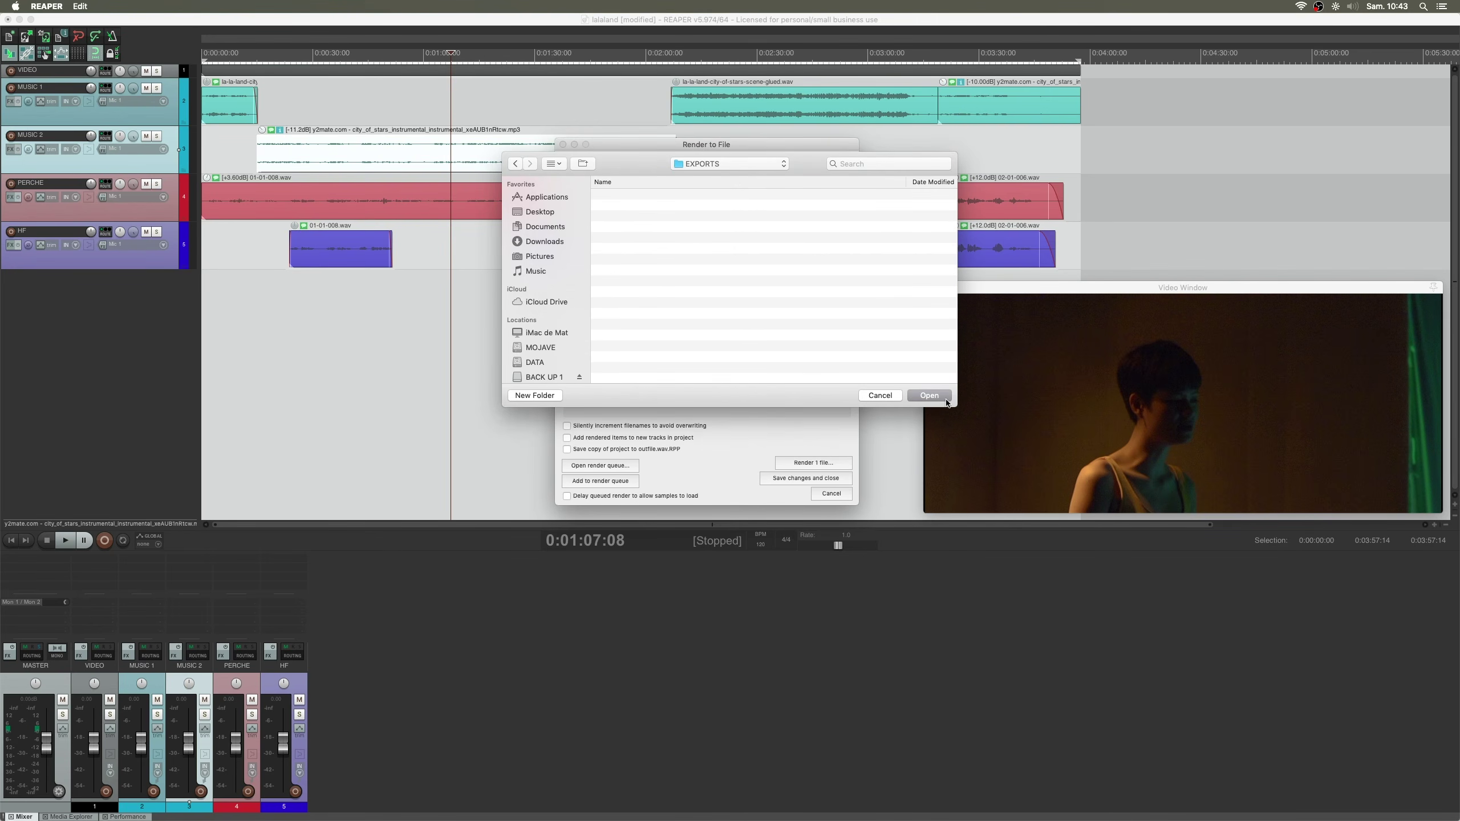
pyautogui.click(945, 399)
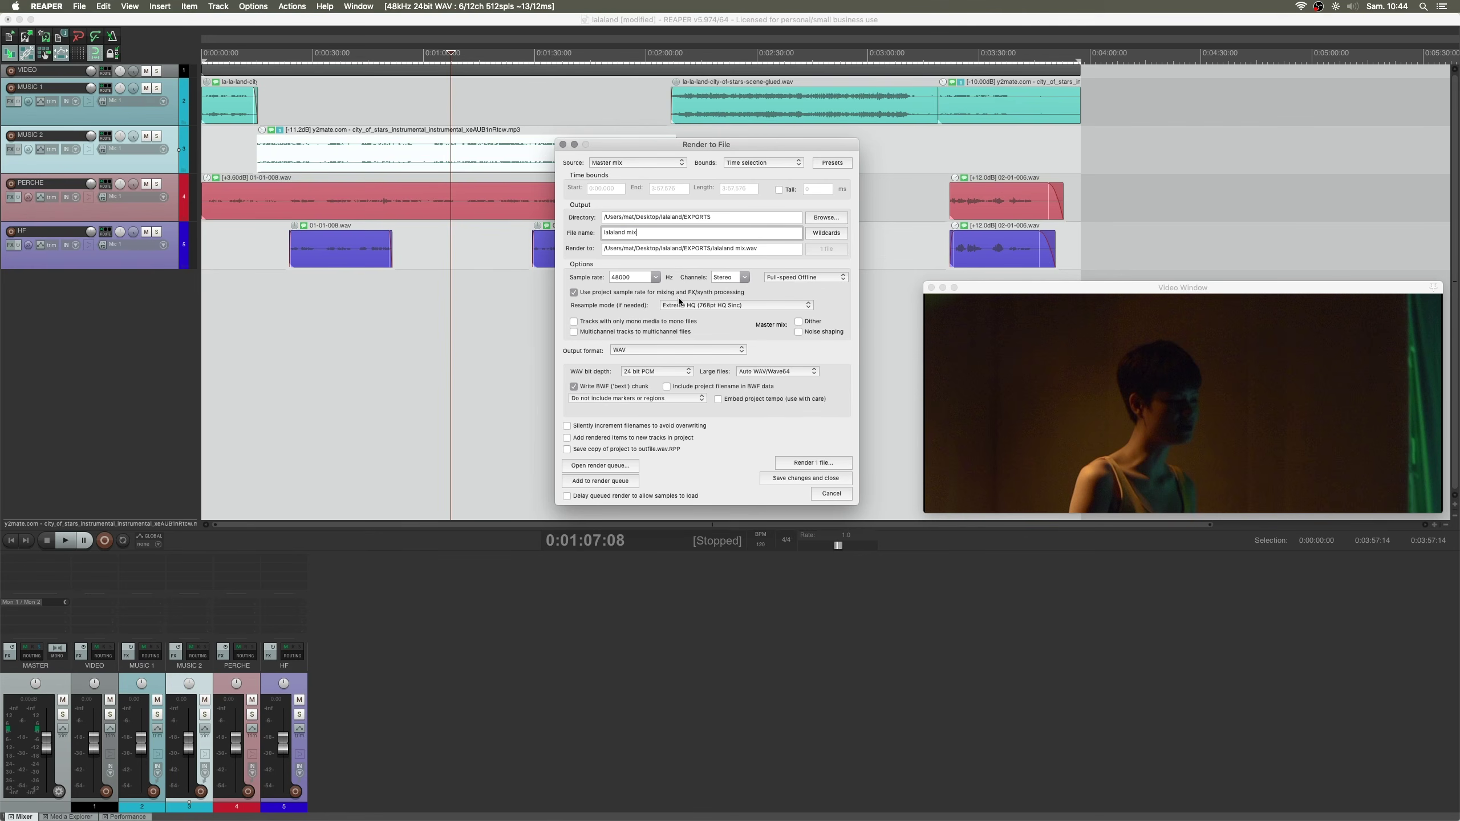
# Configure the render for a 48000 Hz sample rate, Stereo channels and Full-speed Offline processing
pyautogui.click(656, 278)
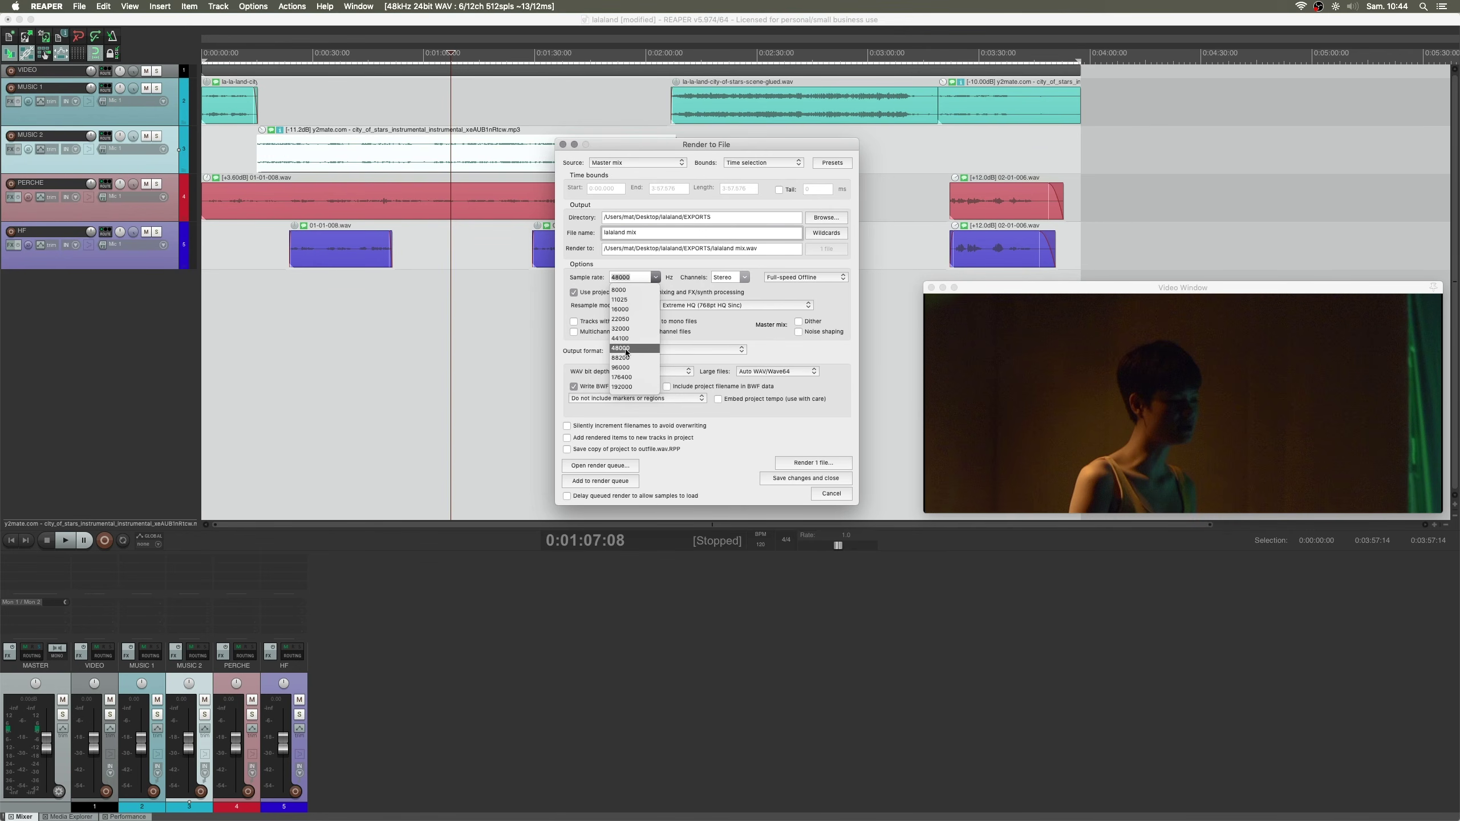
pyautogui.click(619, 348)
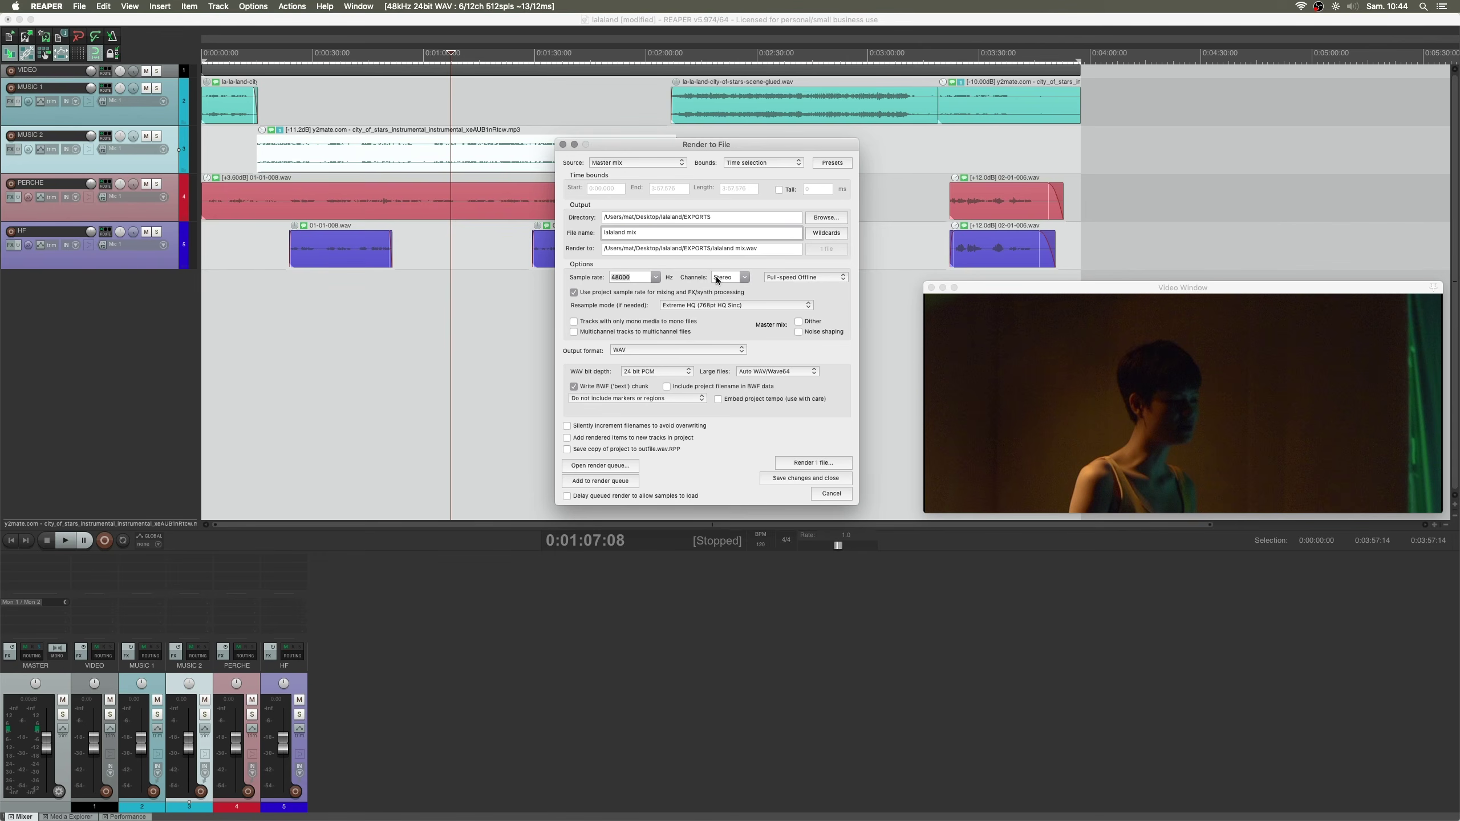
pyautogui.click(745, 277)
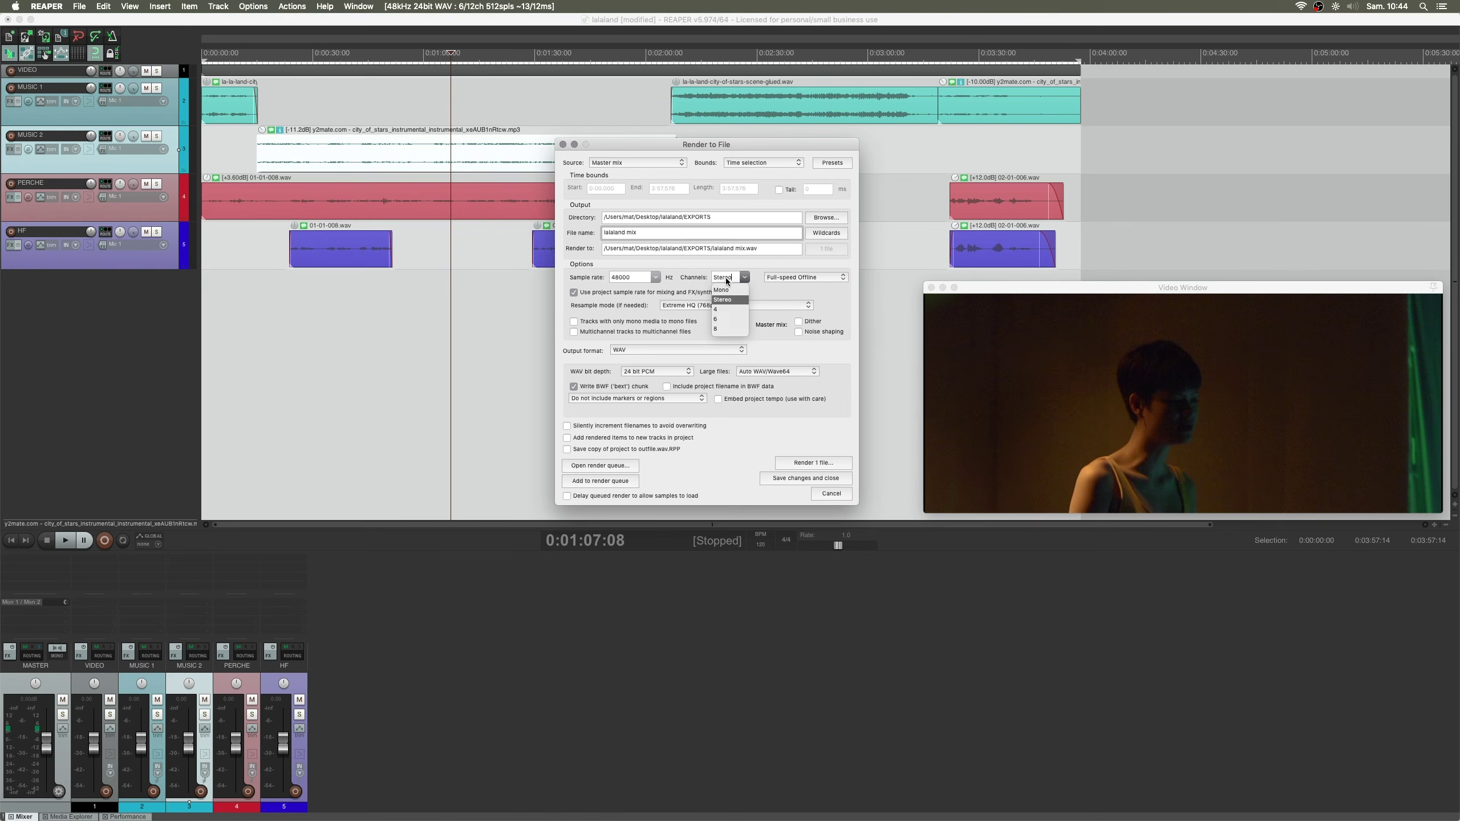
pyautogui.click(760, 279)
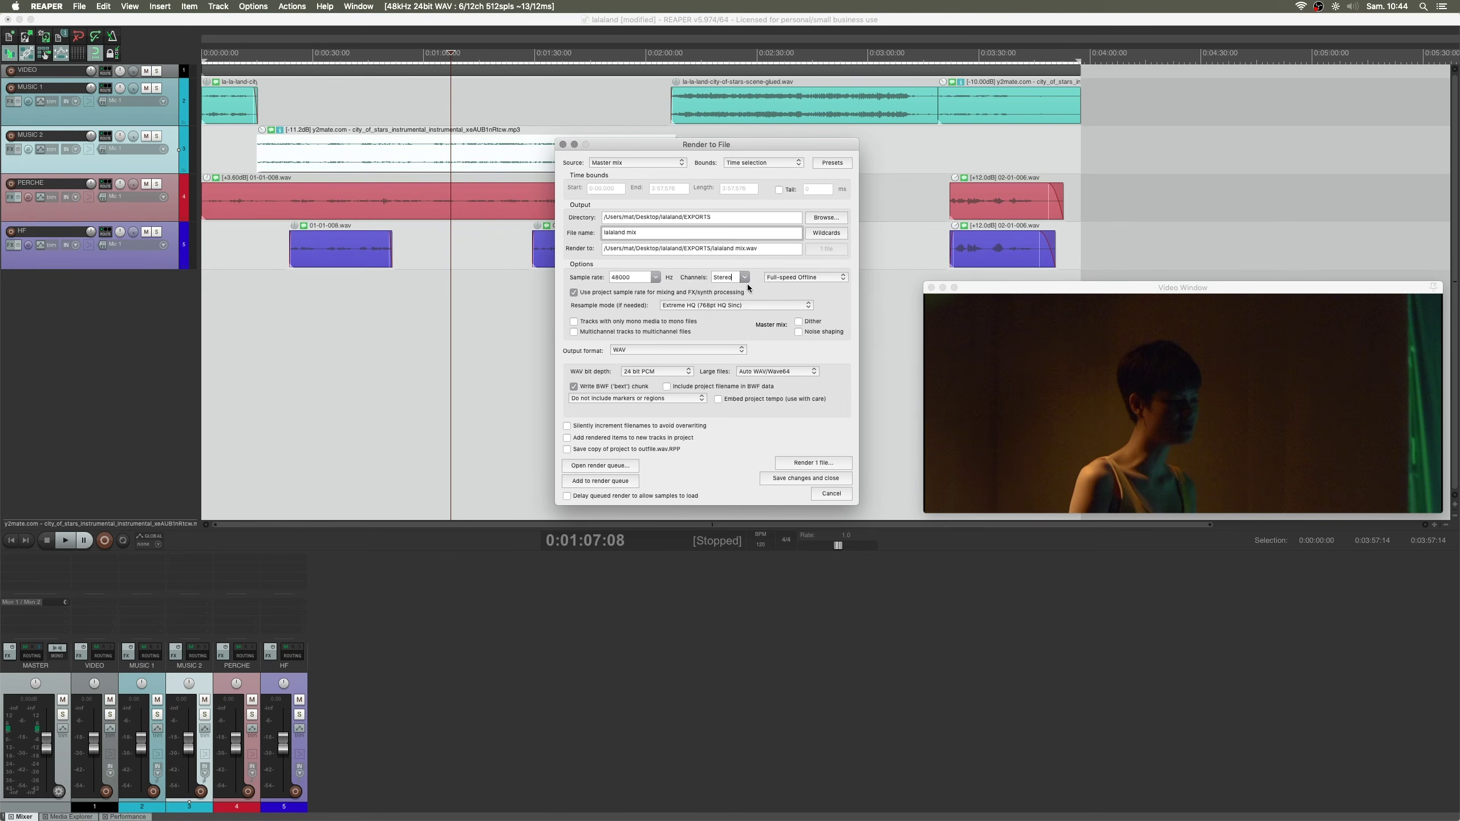
pyautogui.click(842, 278)
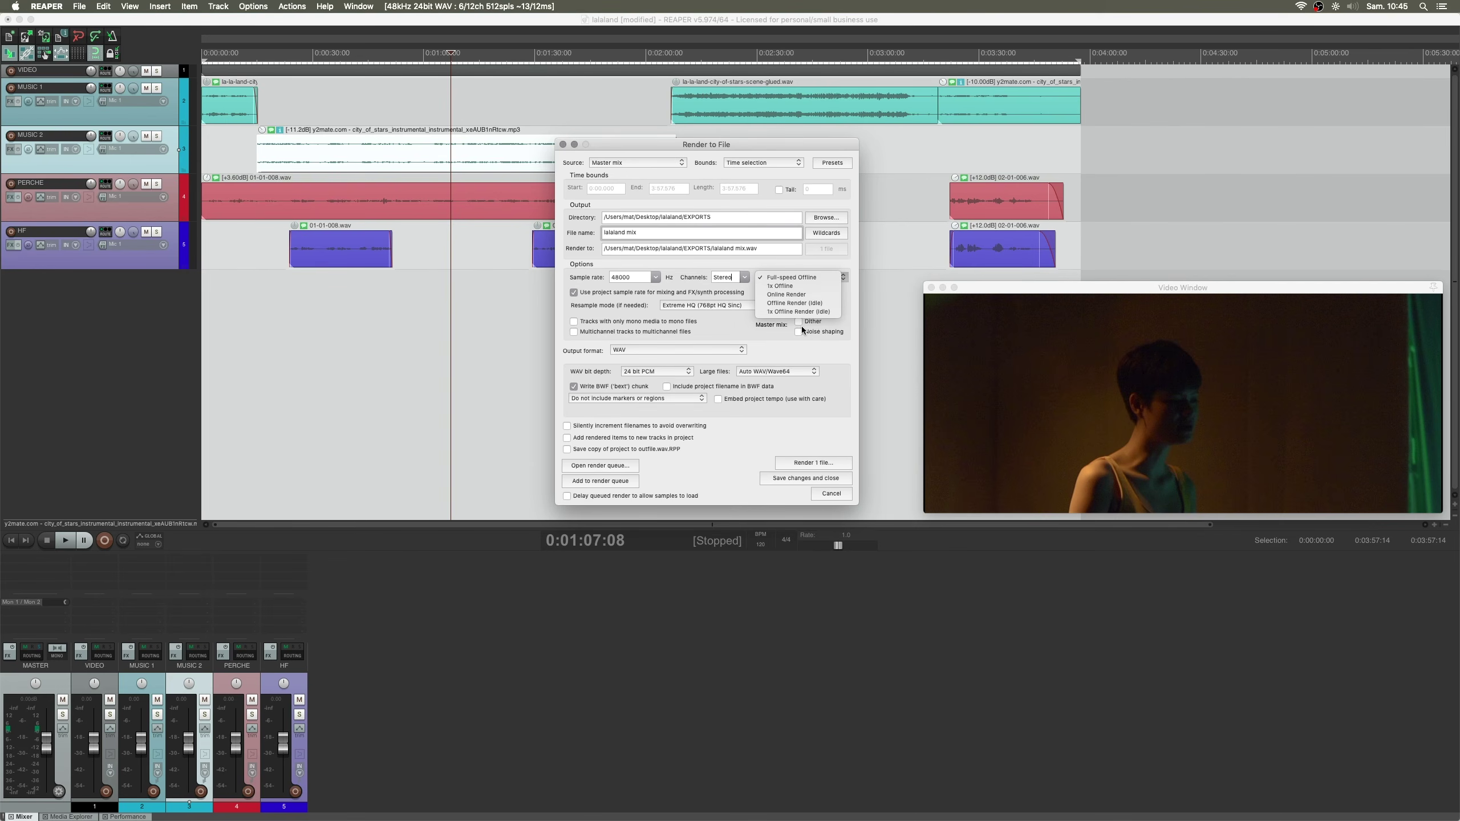
pyautogui.click(785, 278)
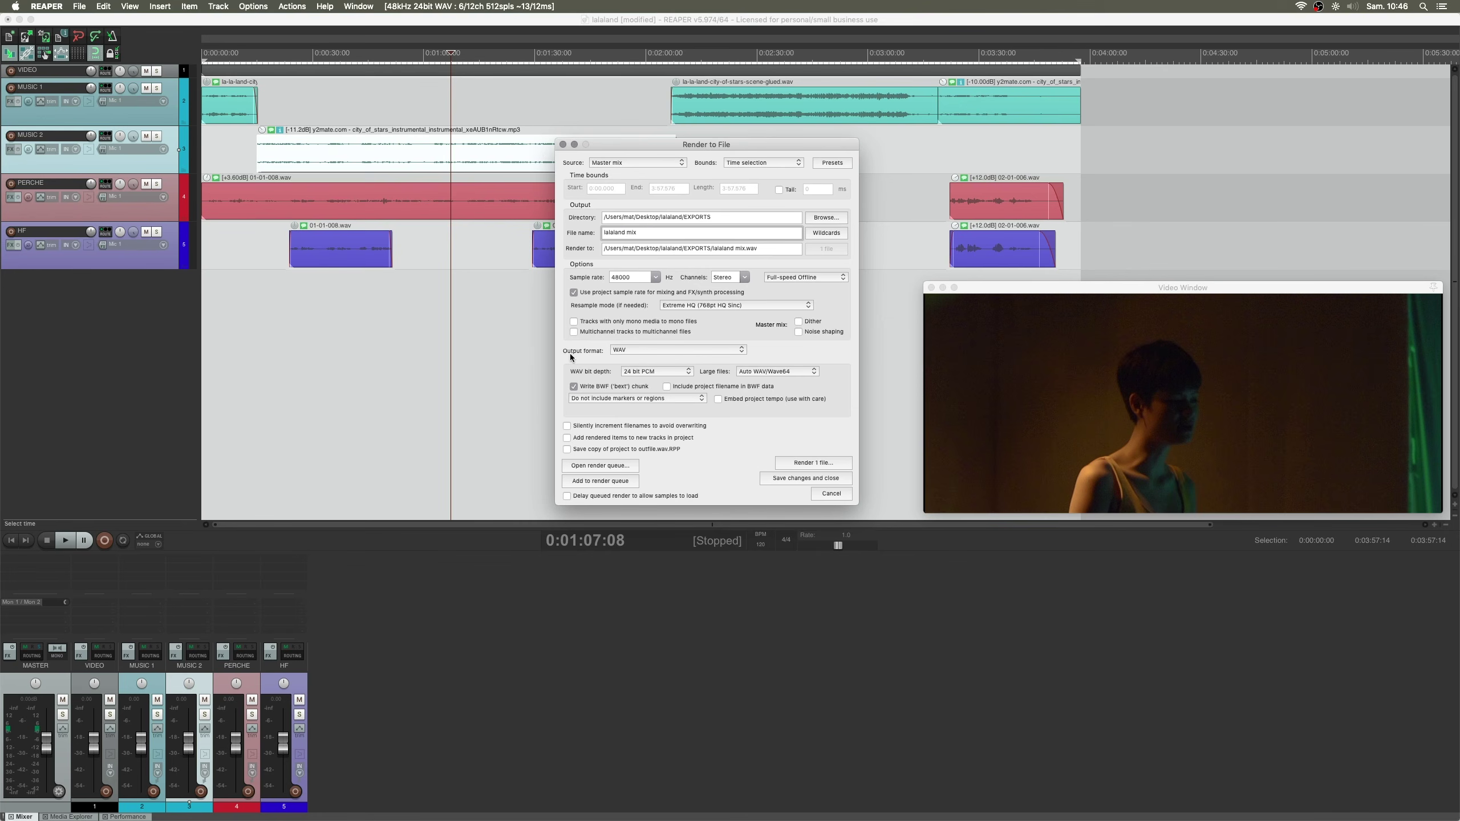
# Choose WAV as the output format with a 24 bit PCM bit depth
pyautogui.click(738, 351)
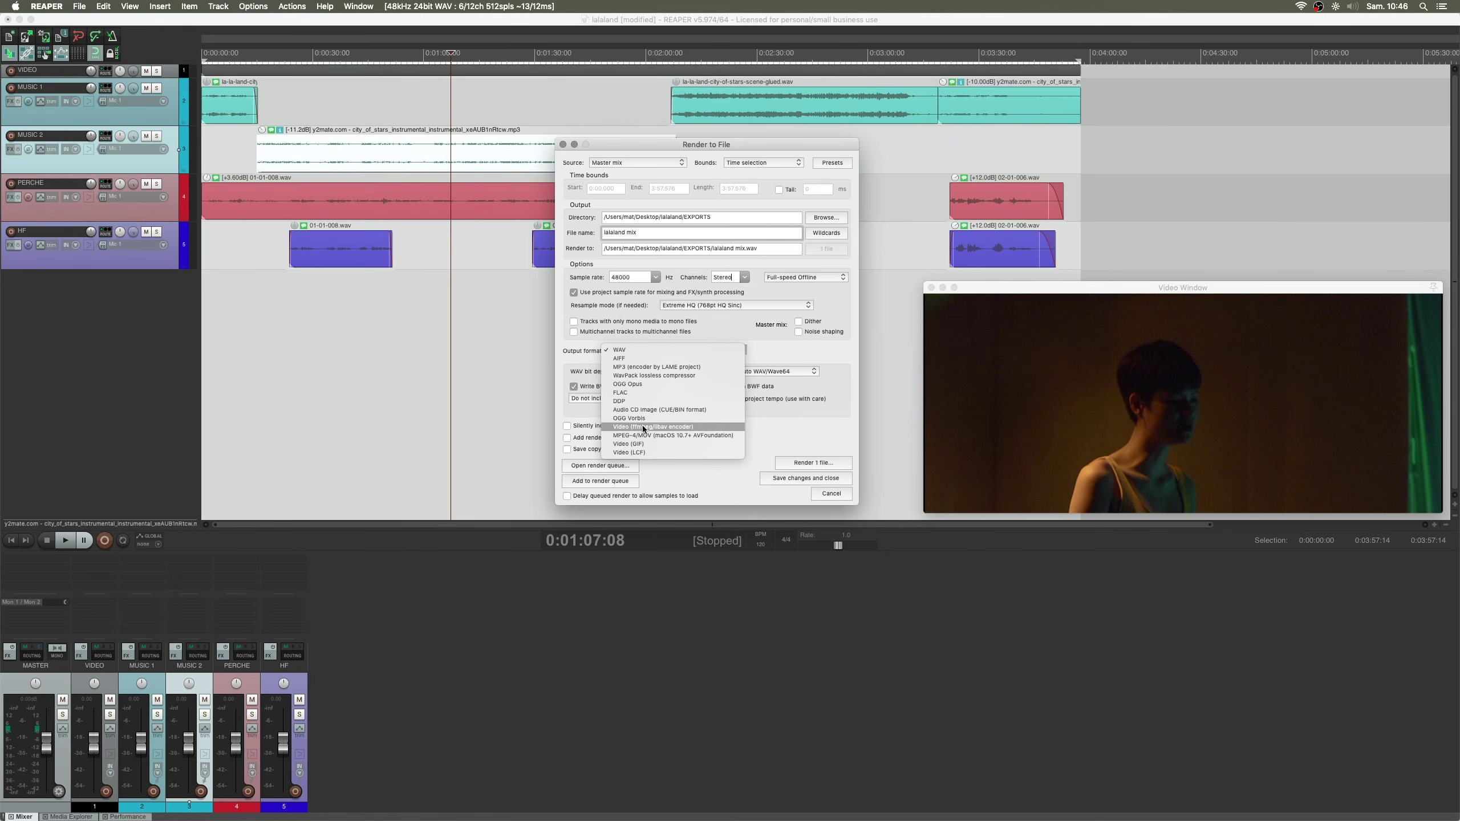
pyautogui.click(630, 349)
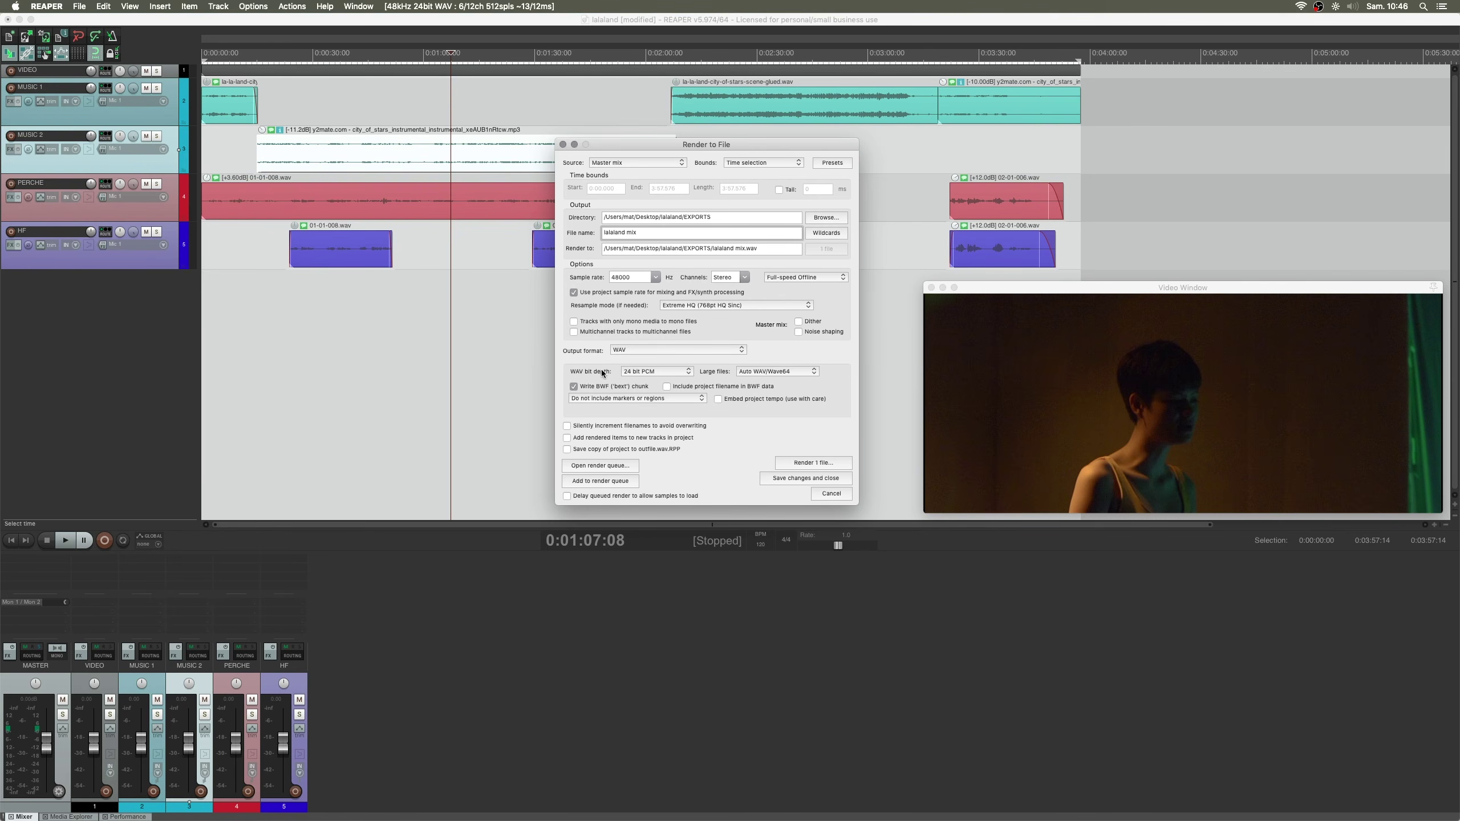
pyautogui.click(640, 371)
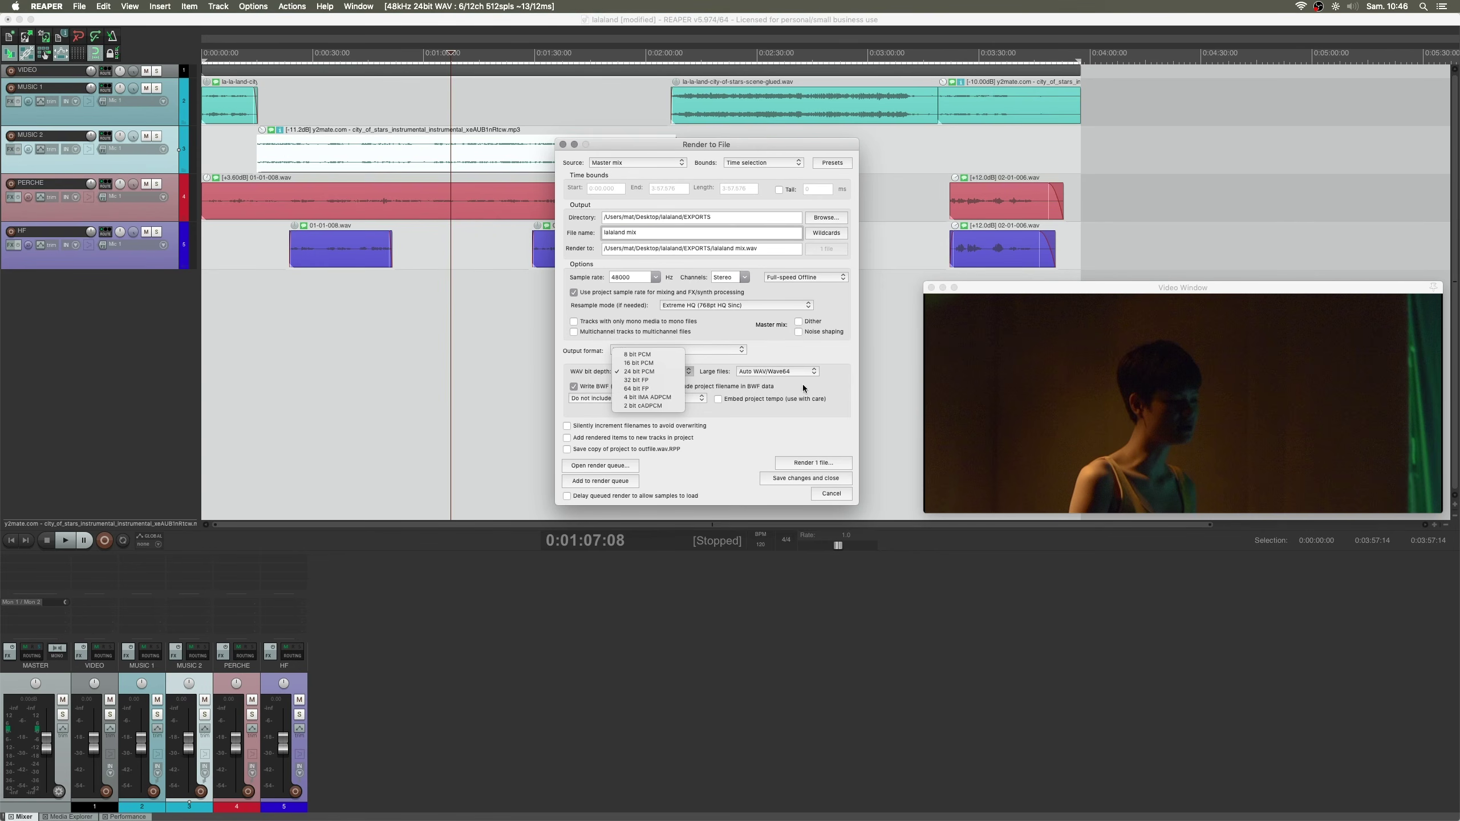
pyautogui.click(638, 372)
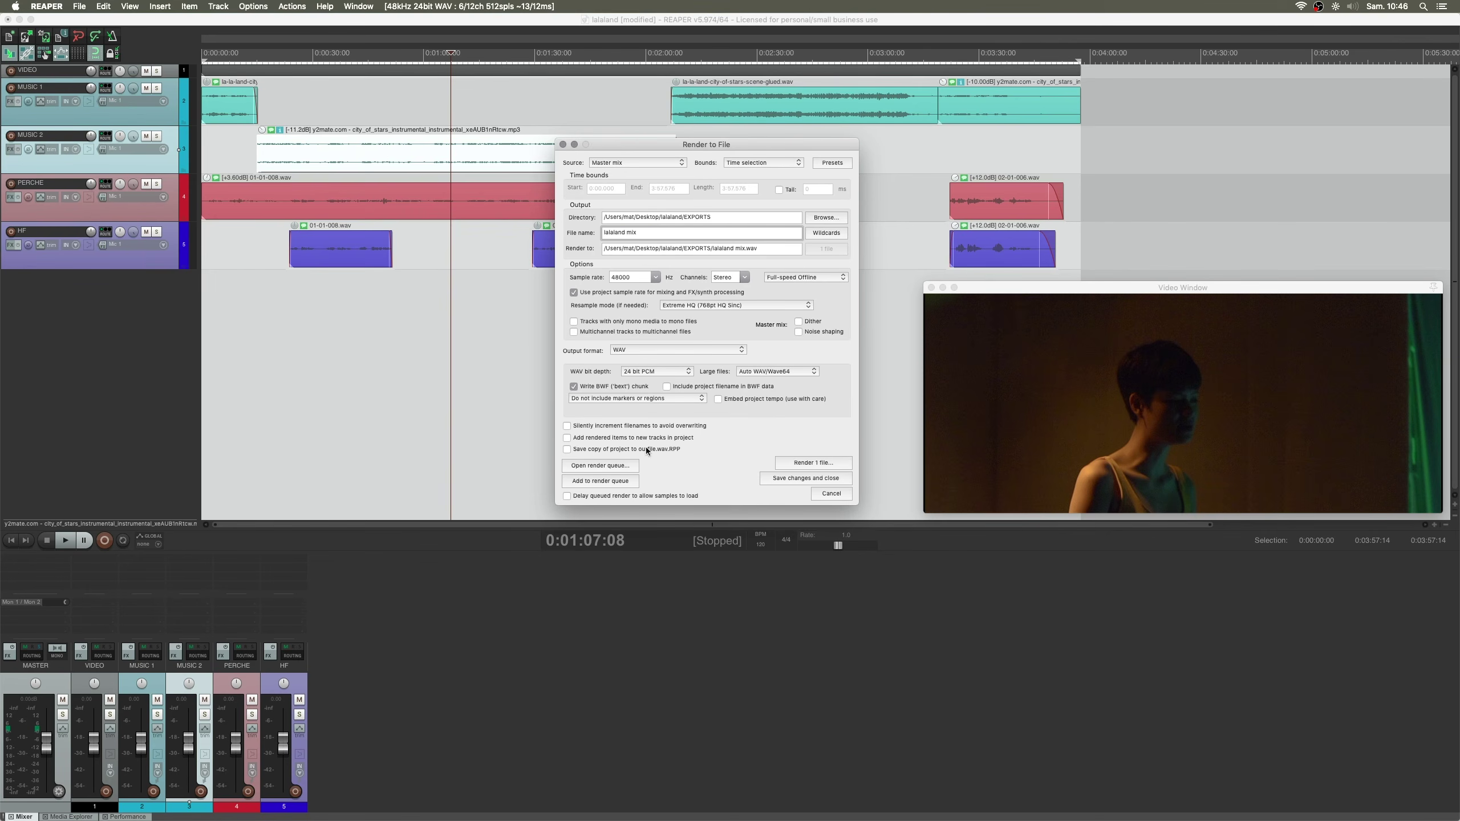
# Render the mix to file and reveal the resulting lalaland mix.wav in Finder
pyautogui.click(809, 465)
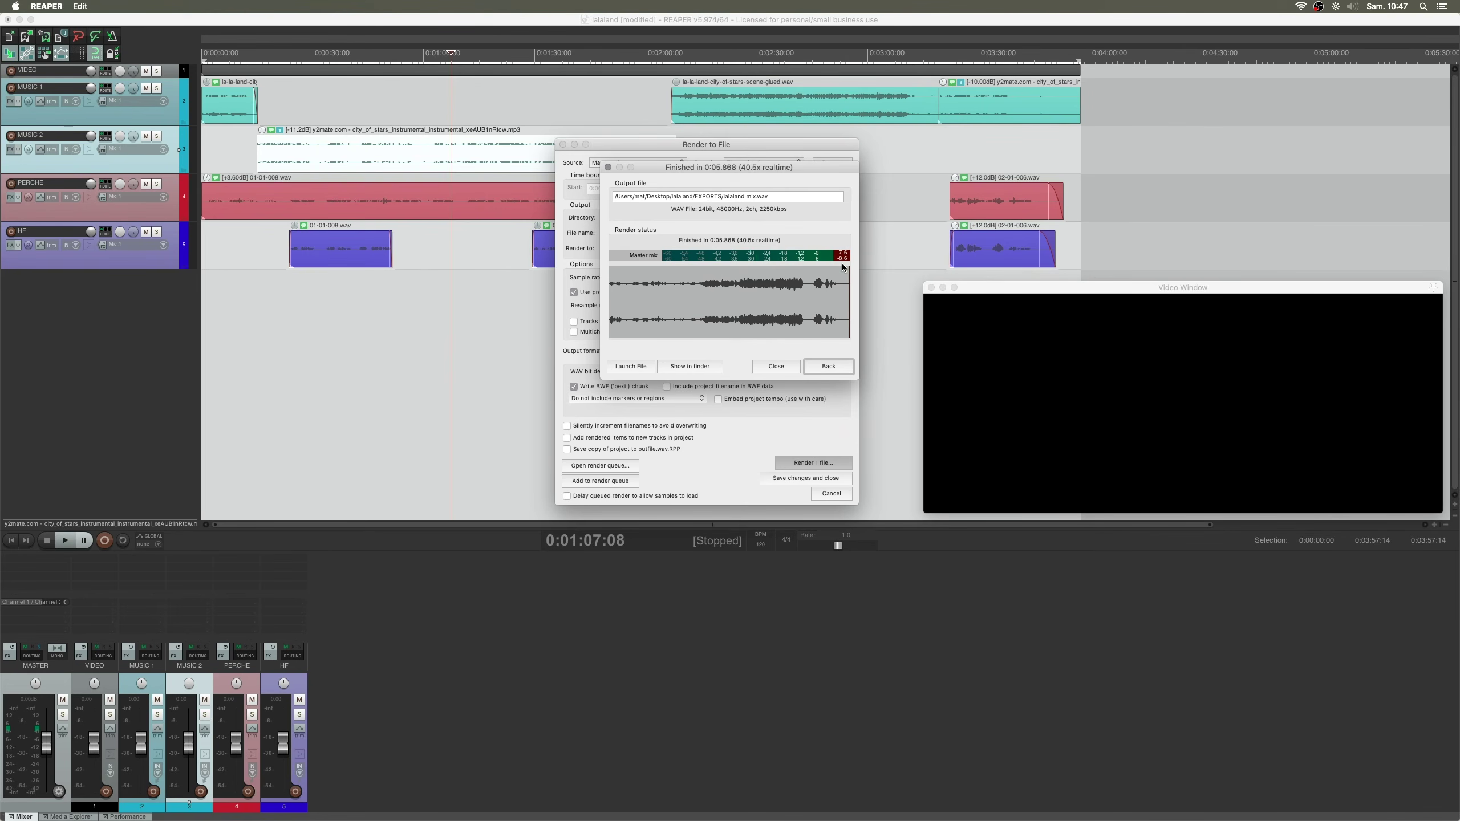
pyautogui.moveTo(651, 166); pyautogui.dragTo(625, 181)
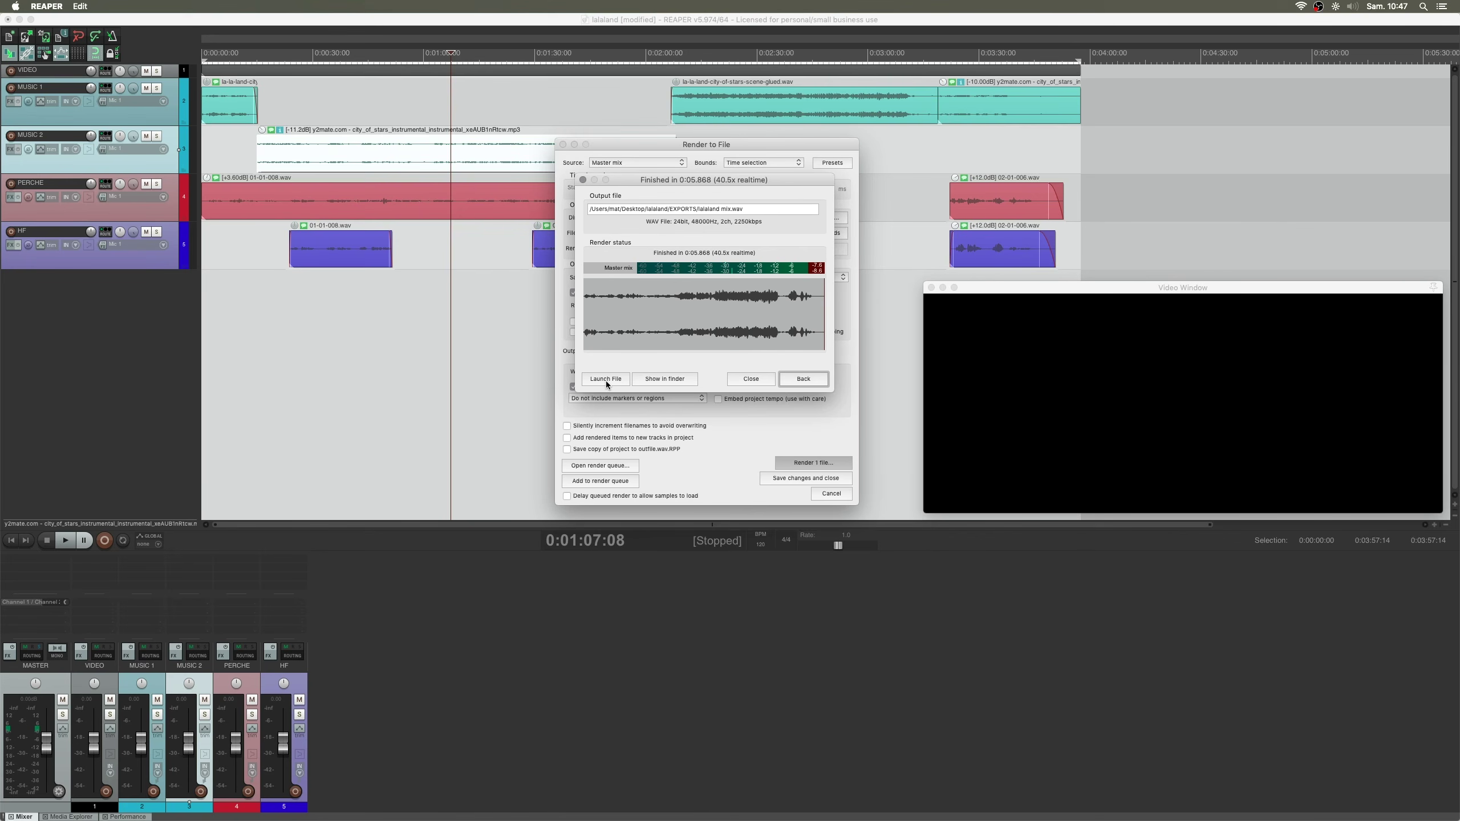
pyautogui.click(673, 380)
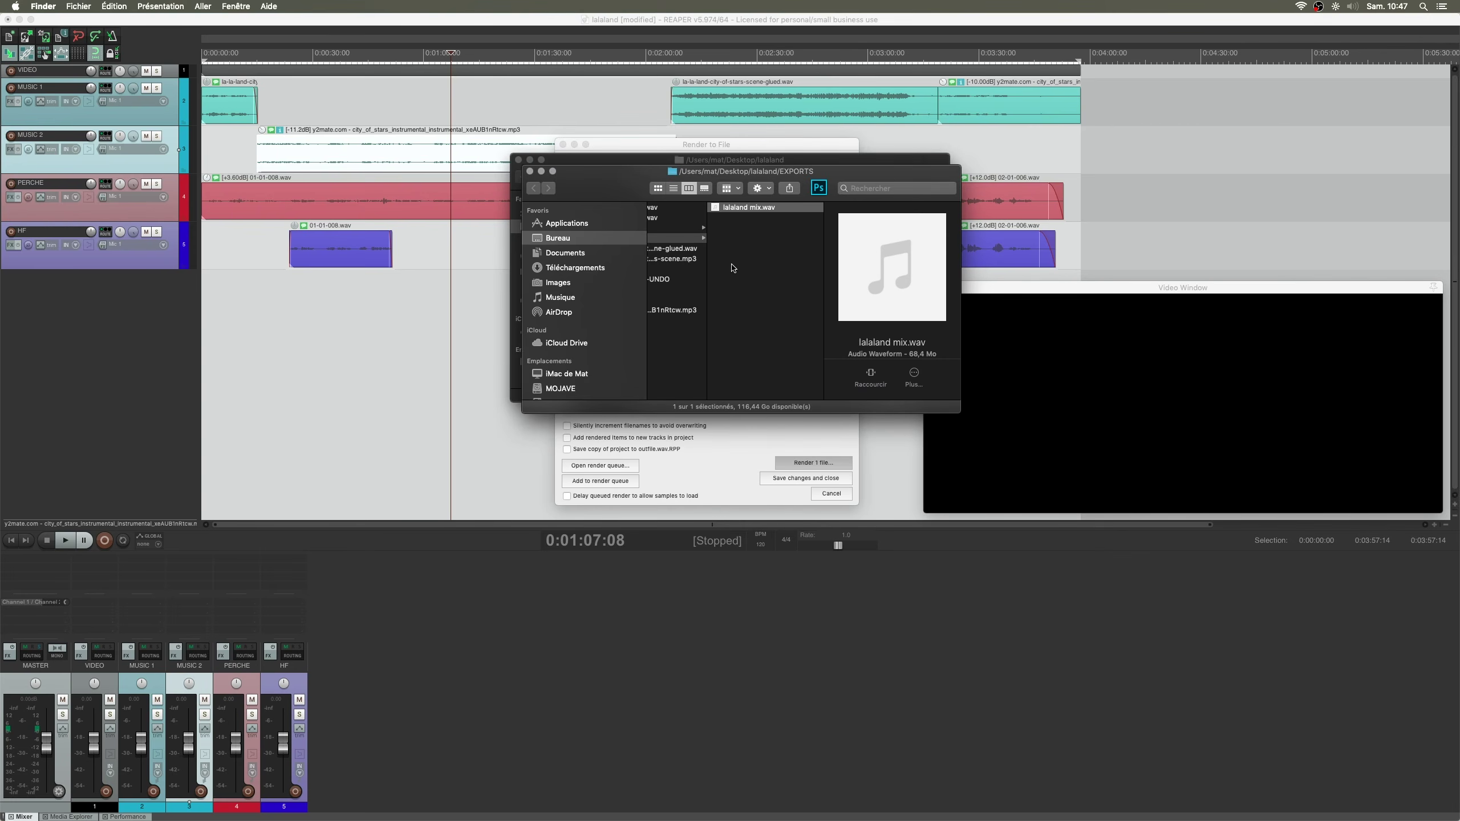
pyautogui.hscroll(-3, 735, 268)
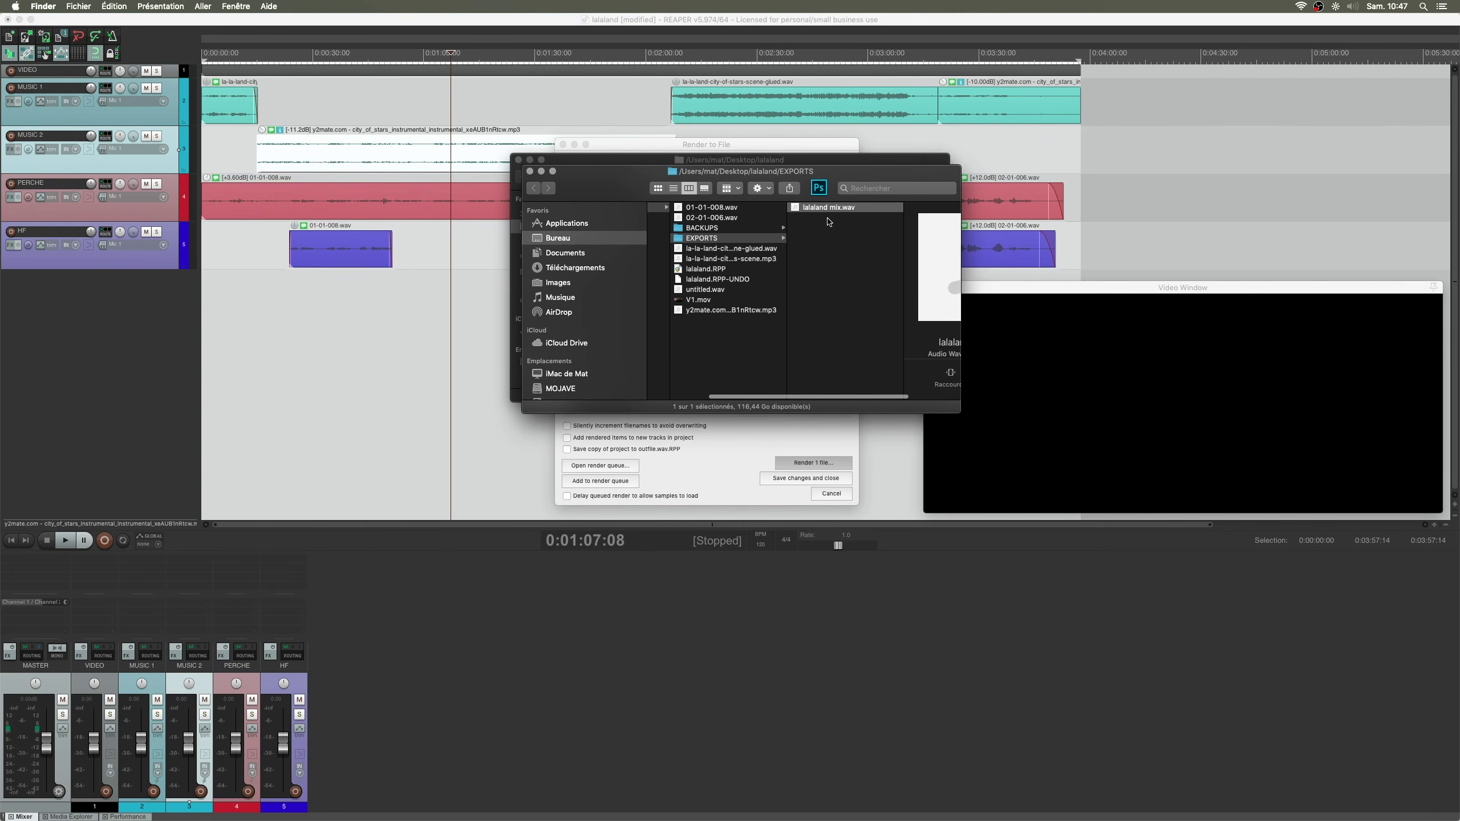
# Play lalaland mix.wav in a quick preview, pause it and close the preview
pyautogui.press('space')
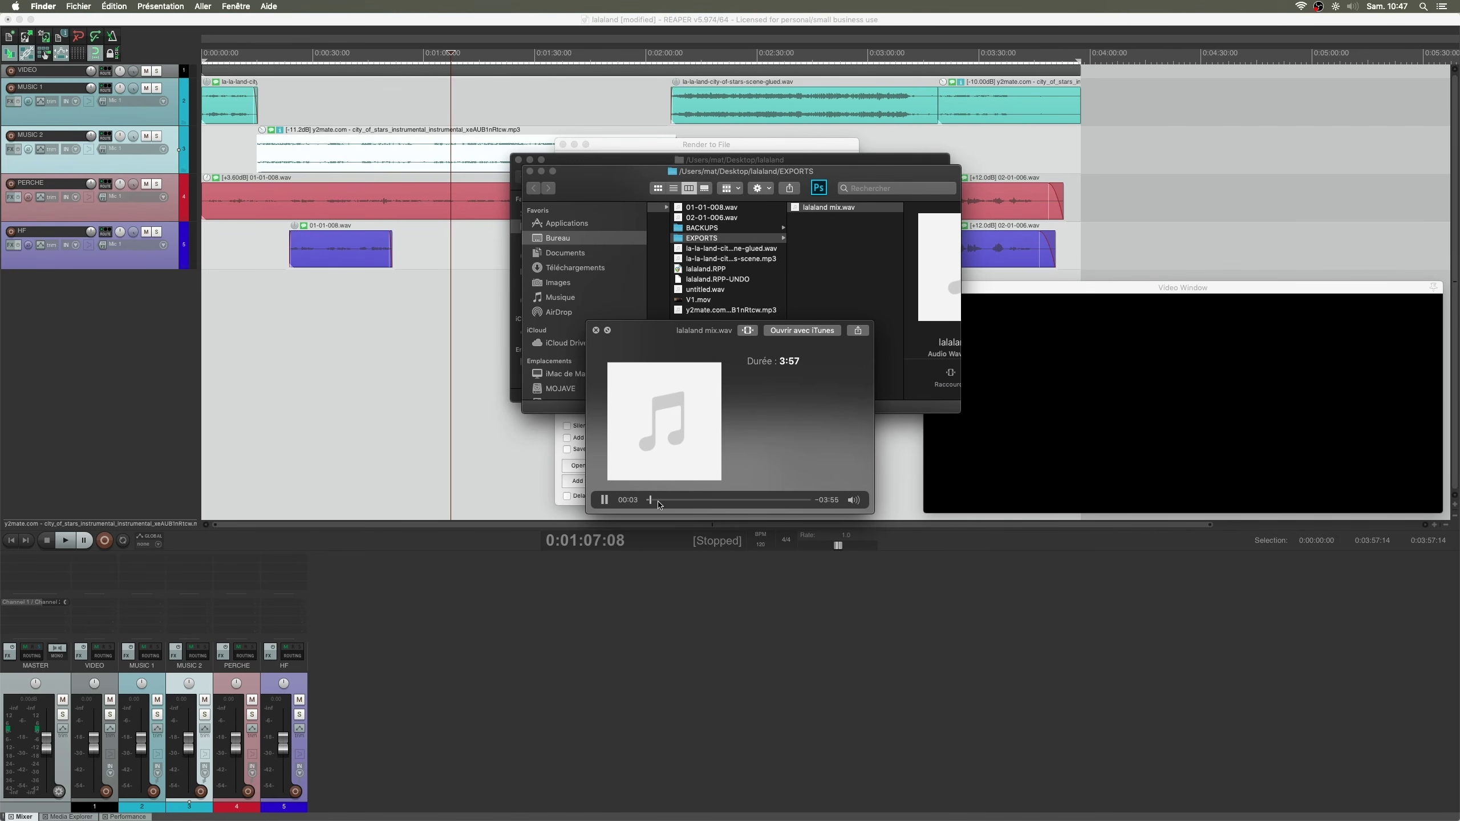
pyautogui.moveTo(658, 505); pyautogui.dragTo(621, 506)
pyautogui.click(604, 500)
pyautogui.click(595, 331)
# Close both Finder windows and dismiss the Render to File dialog to return to the project
pyautogui.click(530, 171)
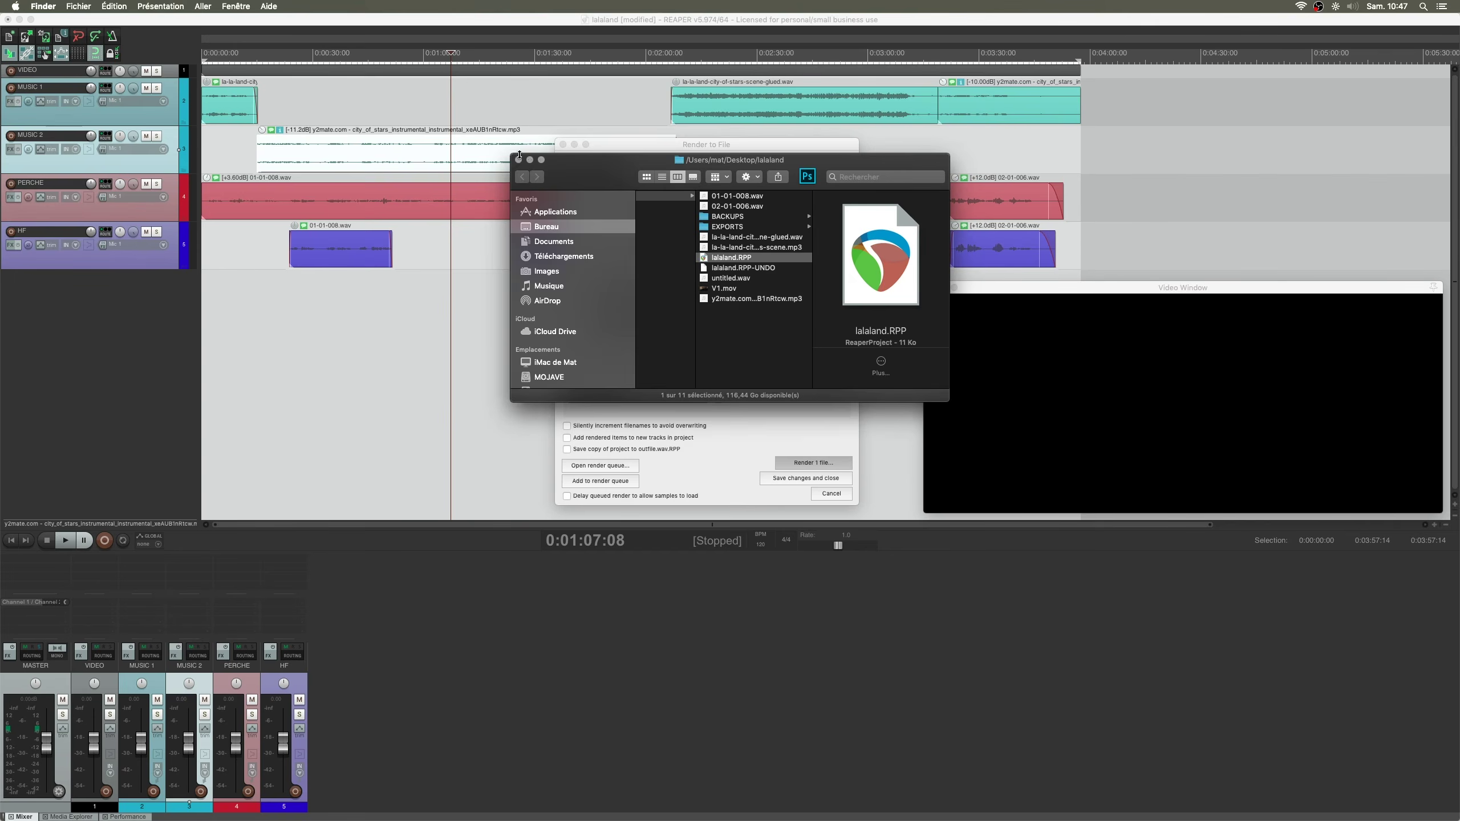
pyautogui.click(518, 159)
pyautogui.click(832, 494)
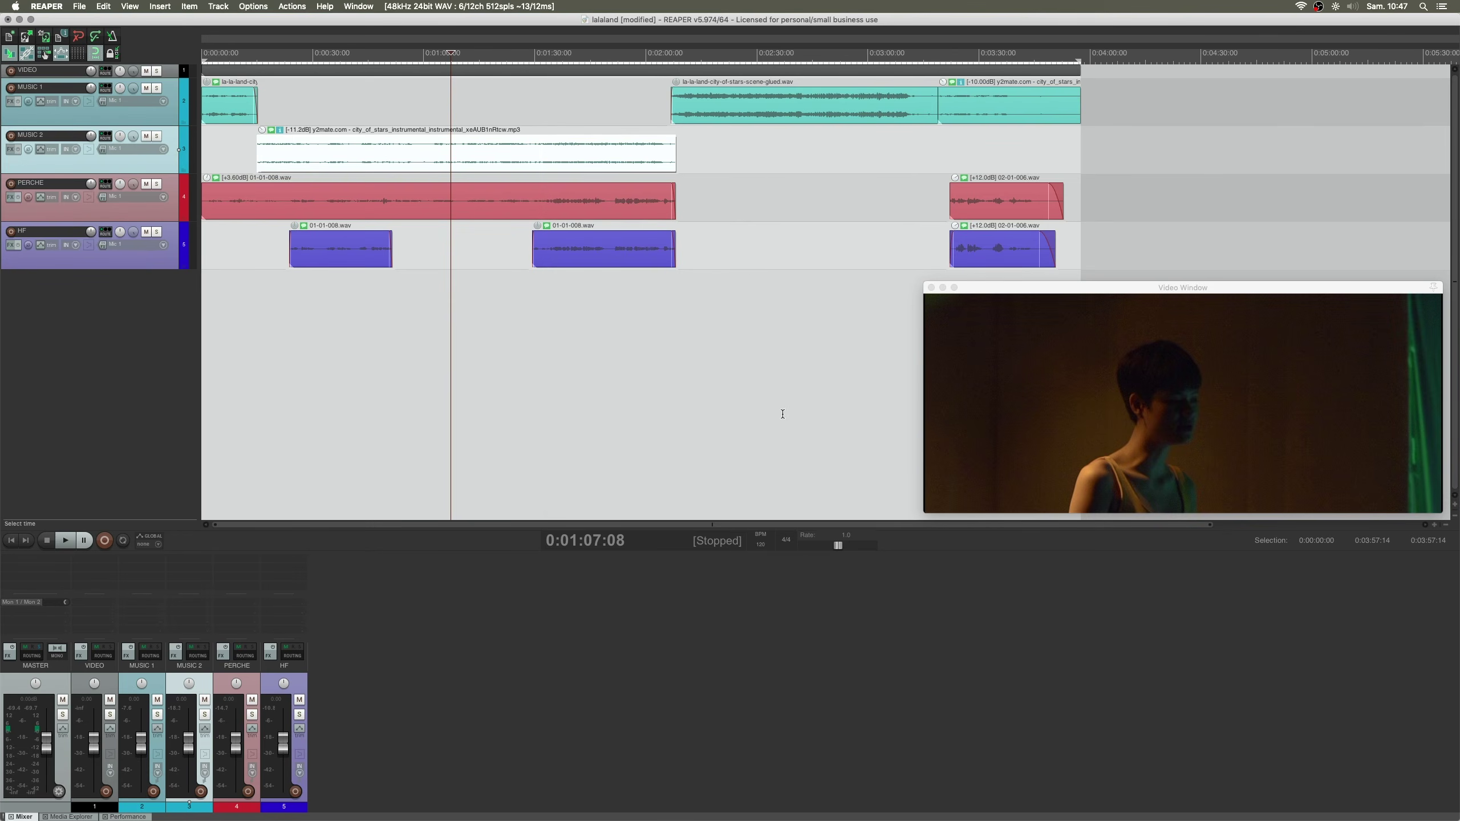